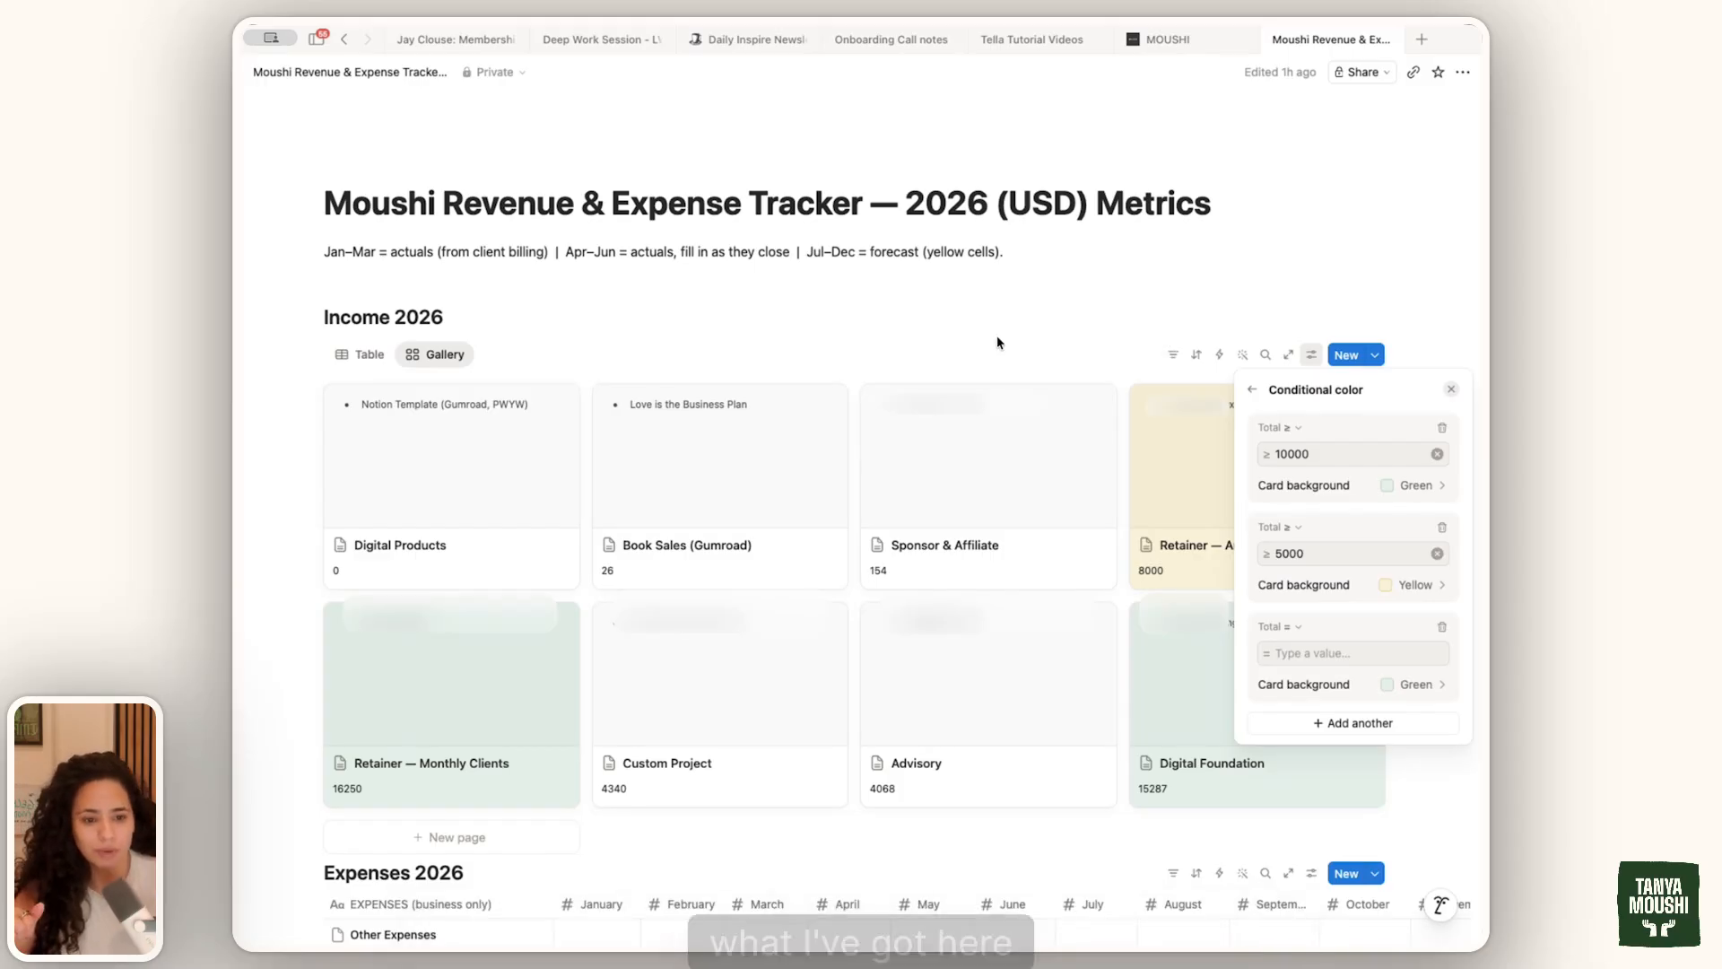
click(999, 344)
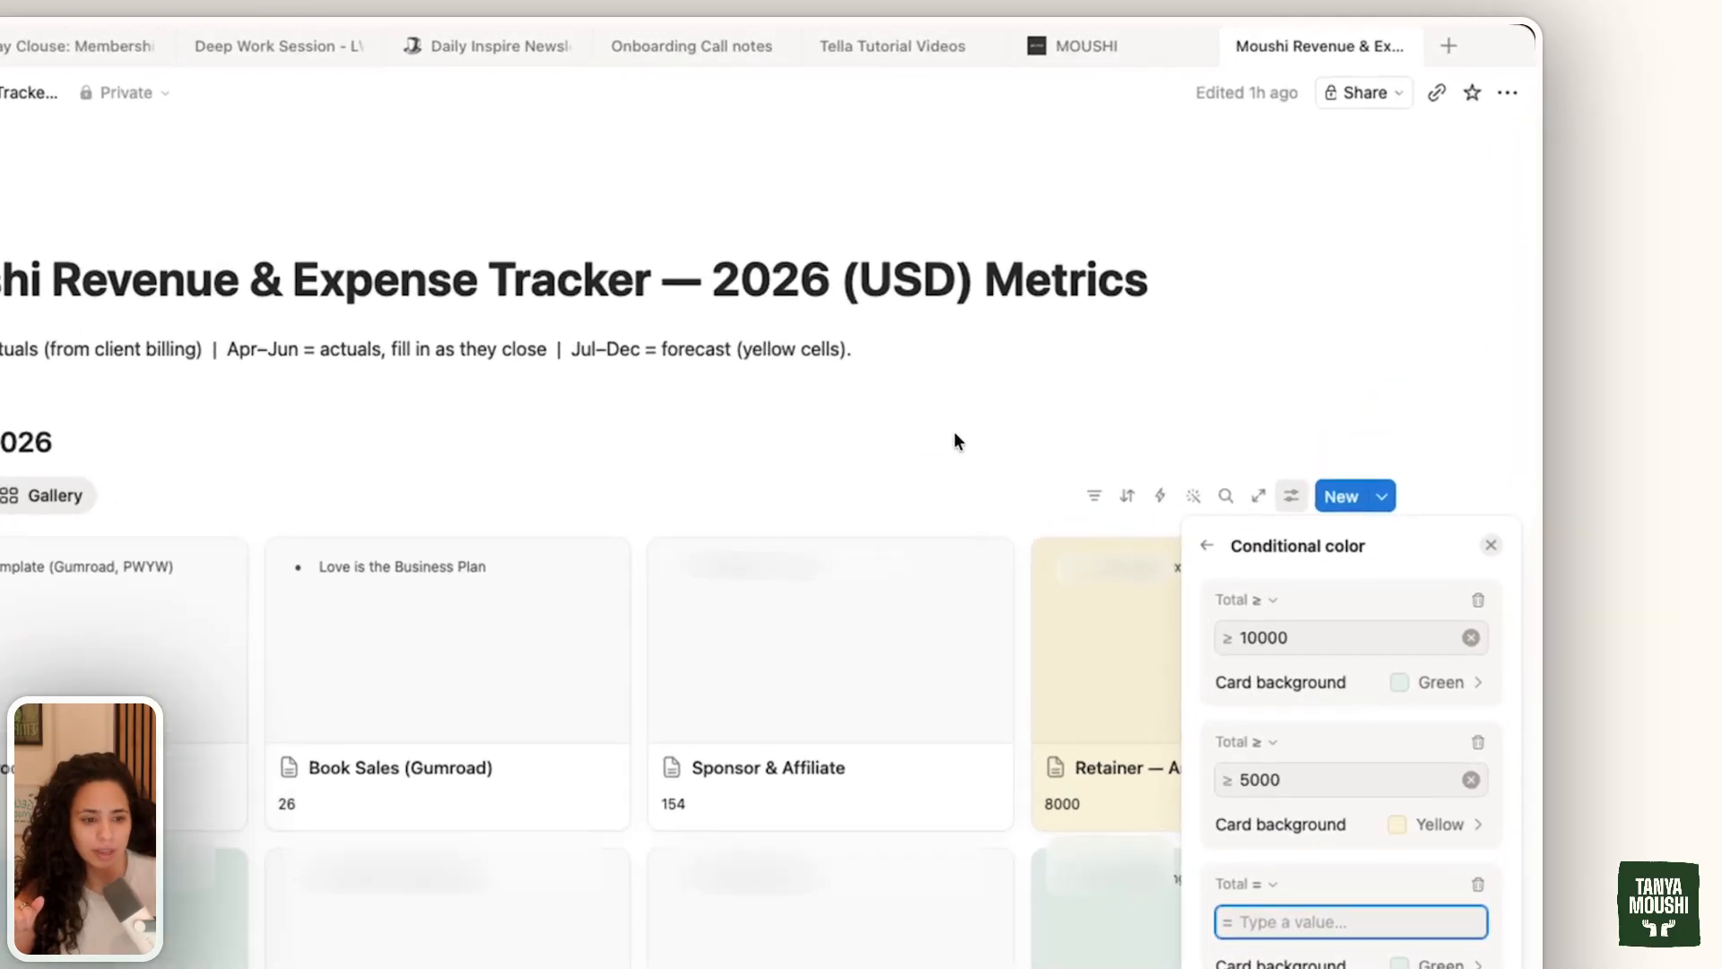
click(1076, 310)
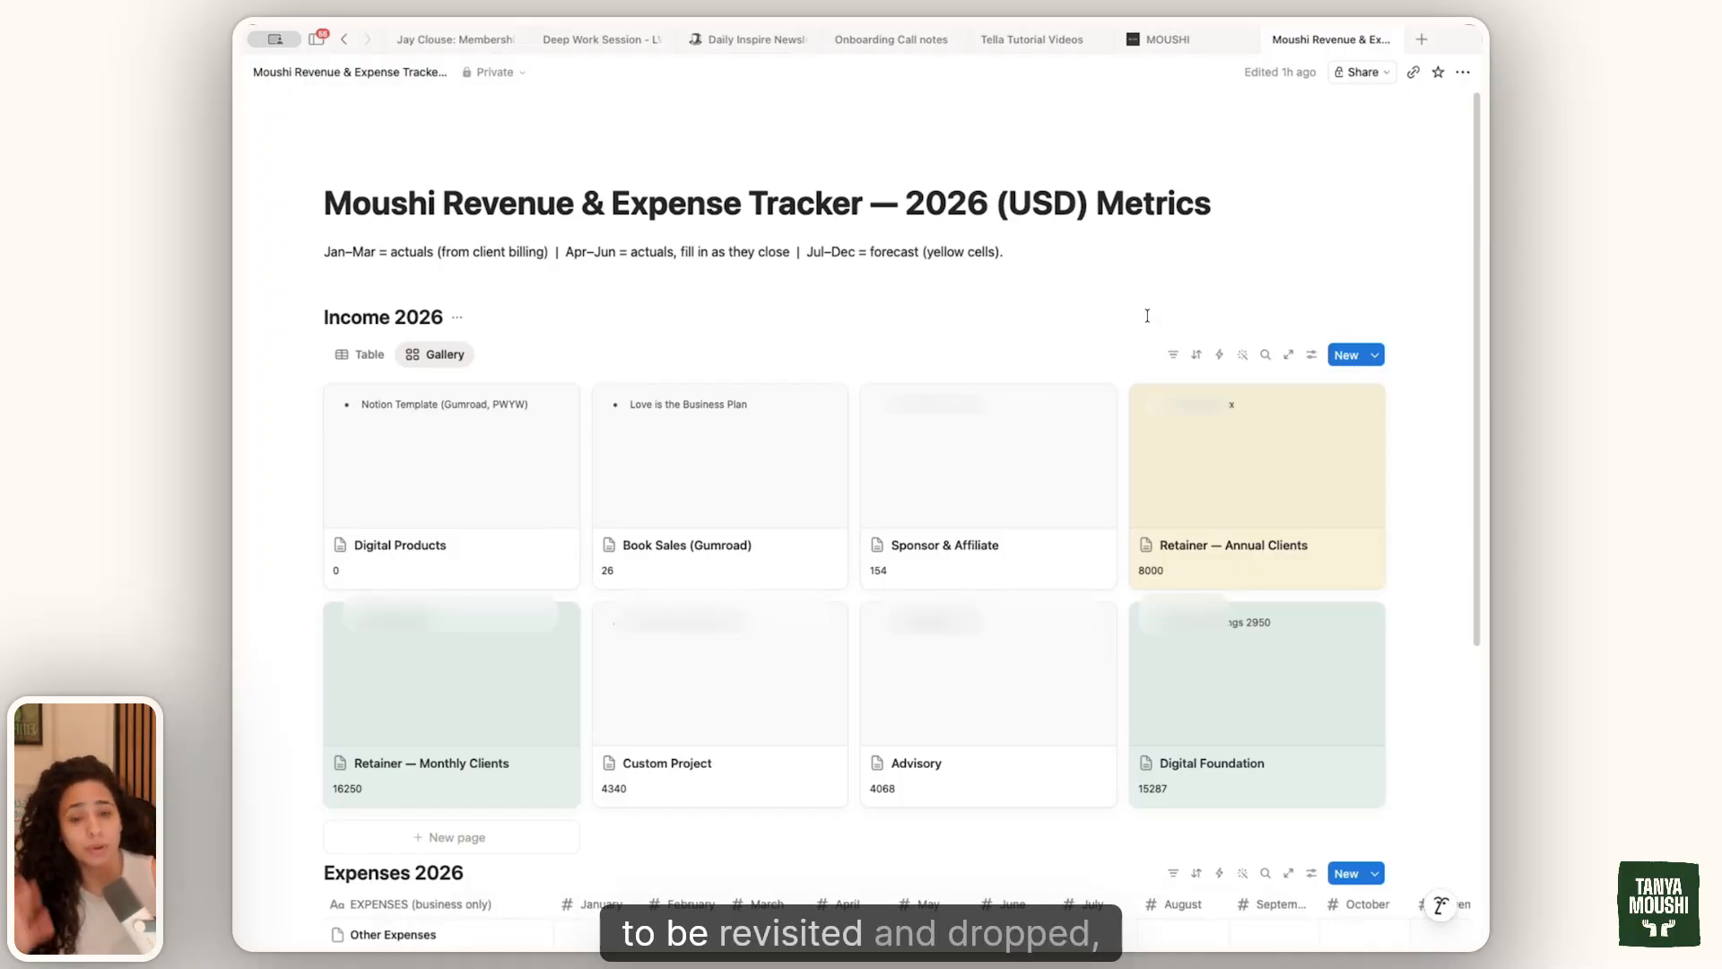
click(1313, 349)
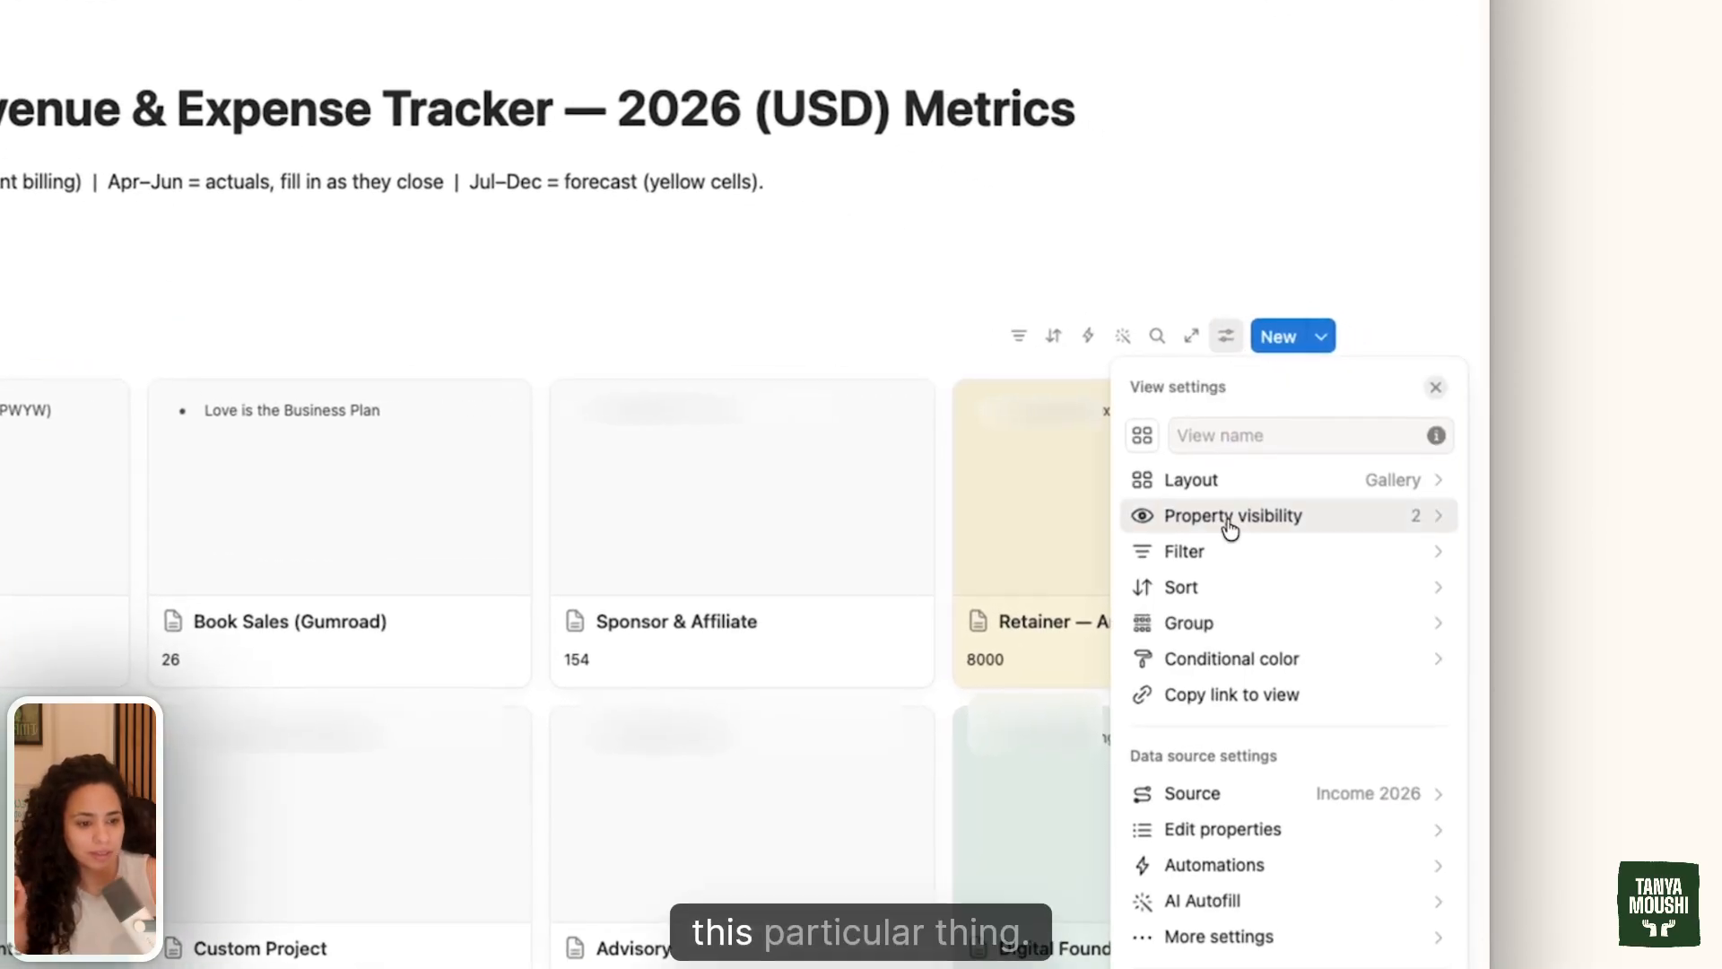
click(1226, 342)
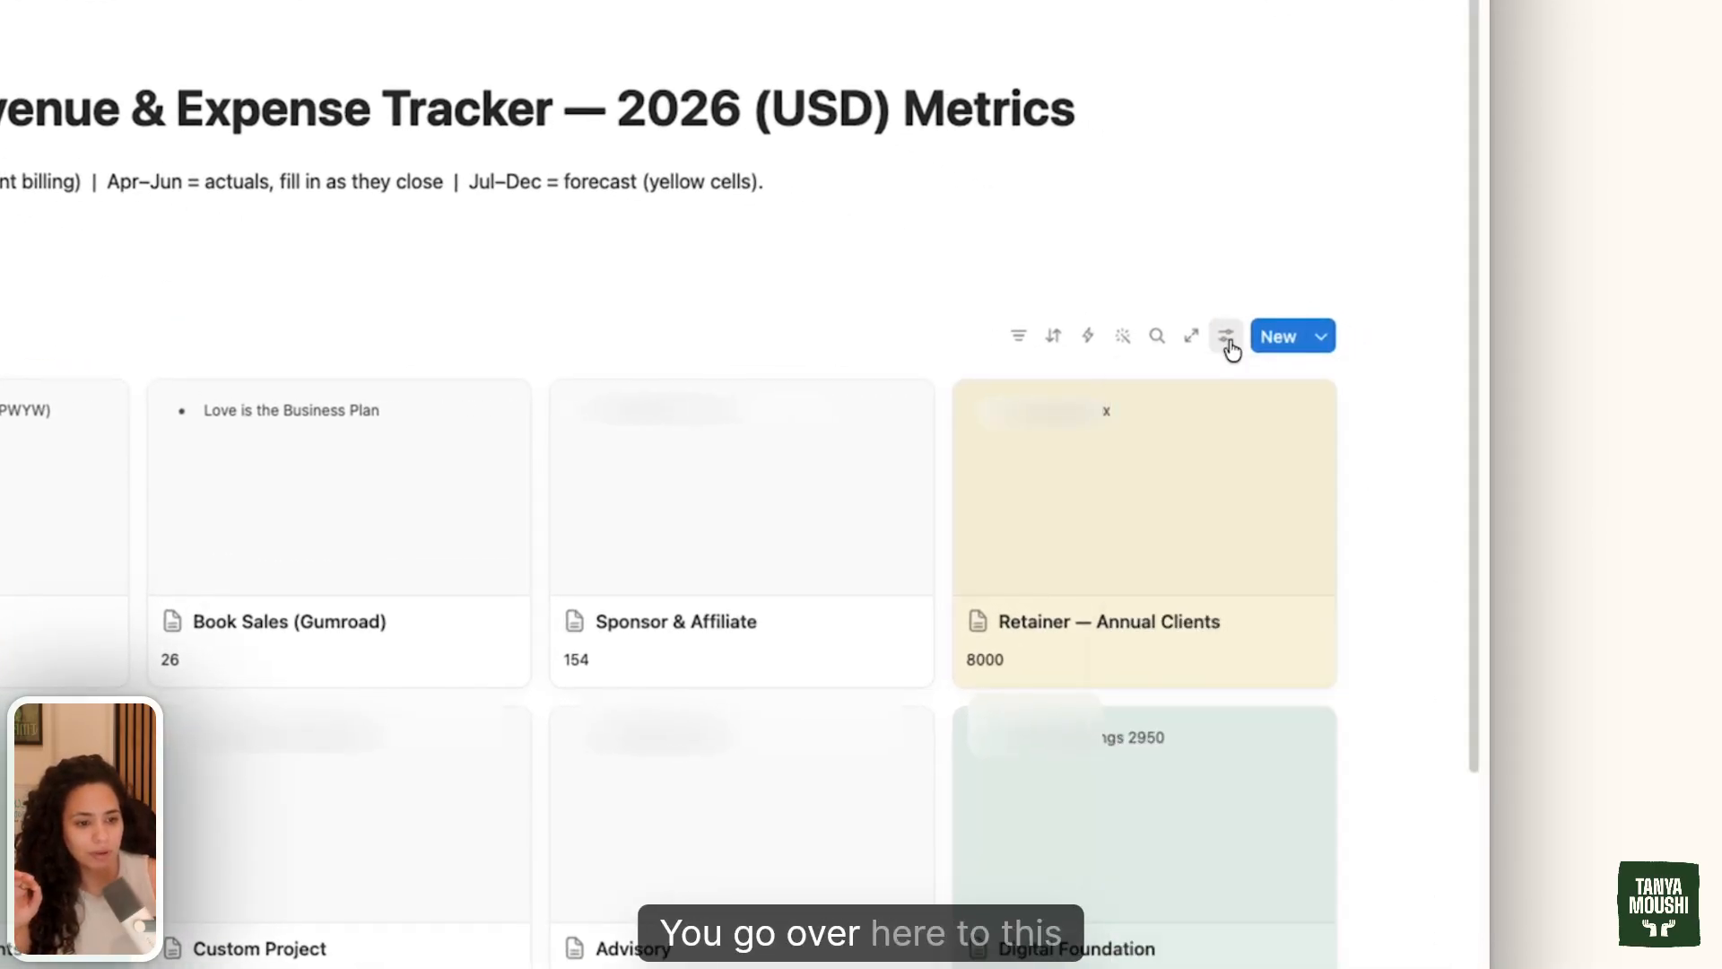
- Set the third conditional color rule of the Income 2026 gallery to Total ≥ 1000 with a blue card background
click(1228, 346)
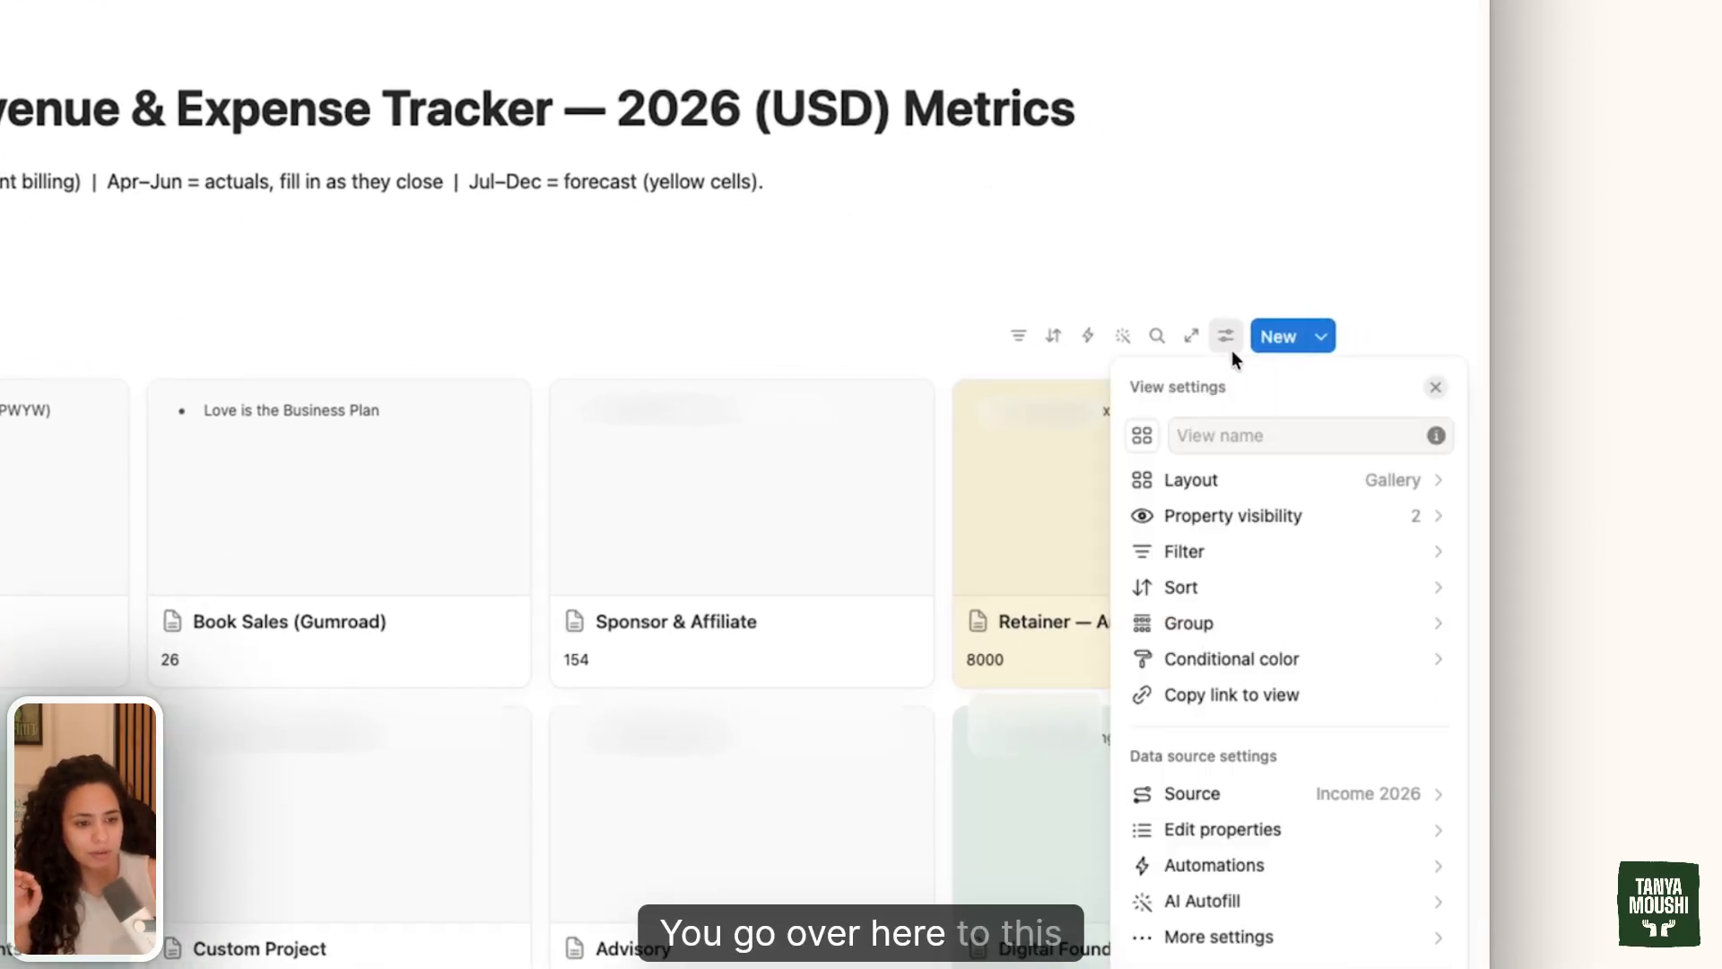
click(1218, 661)
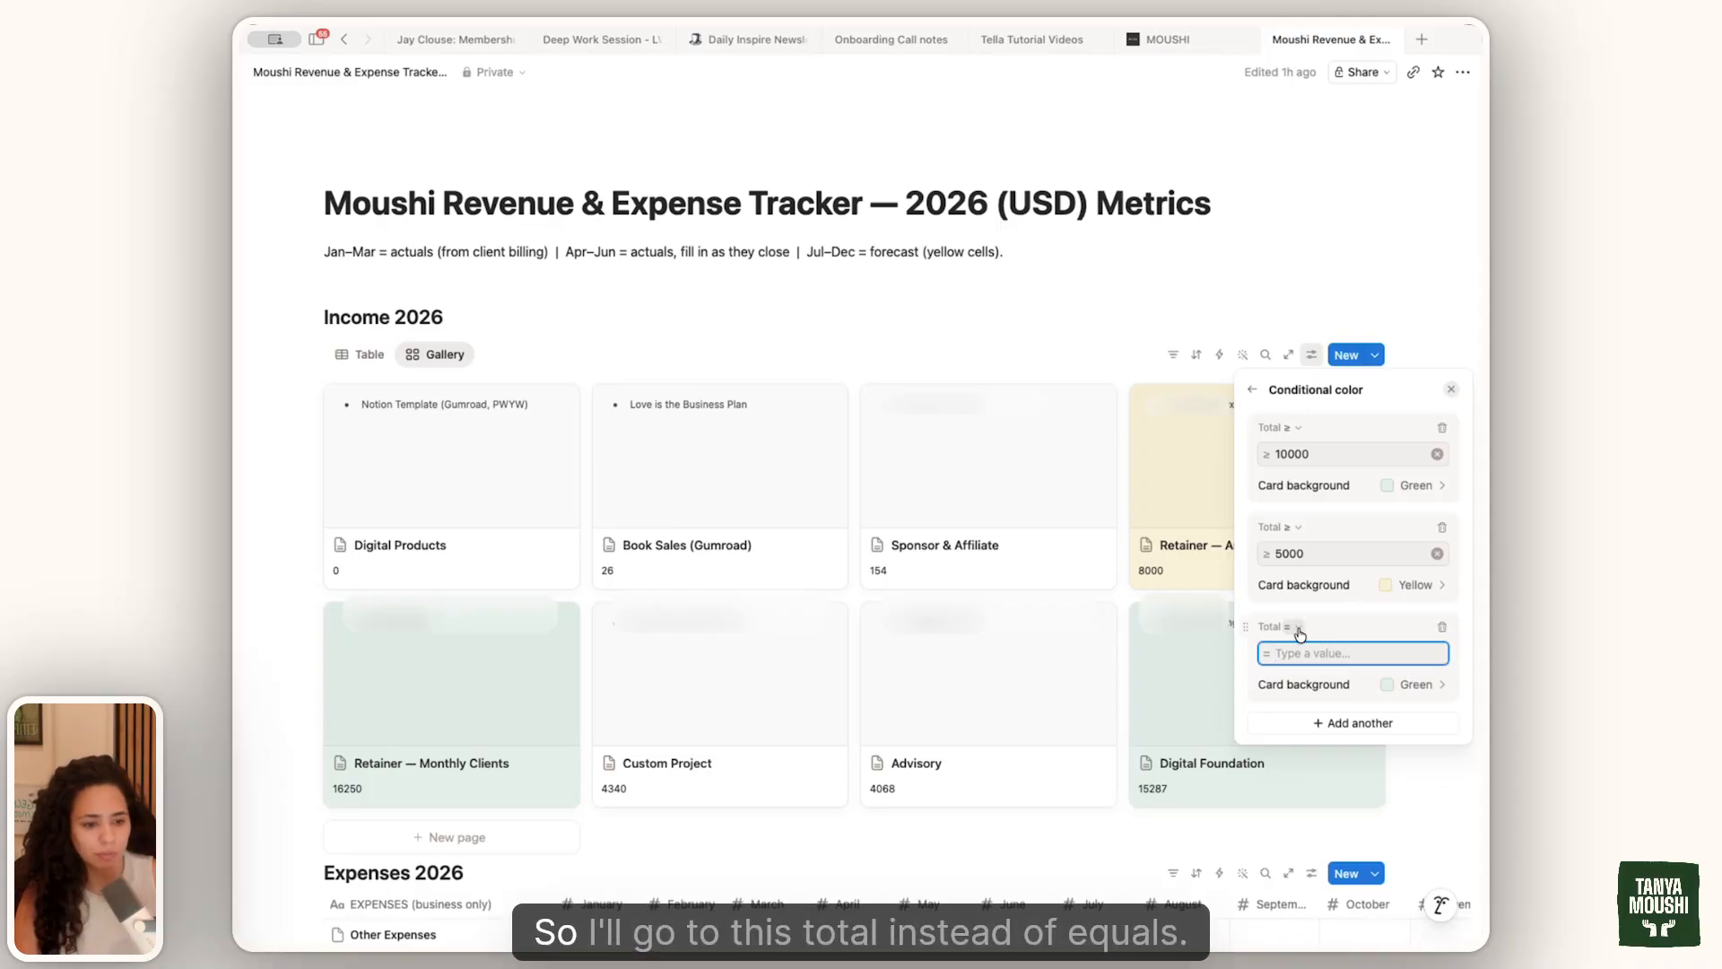
click(1299, 628)
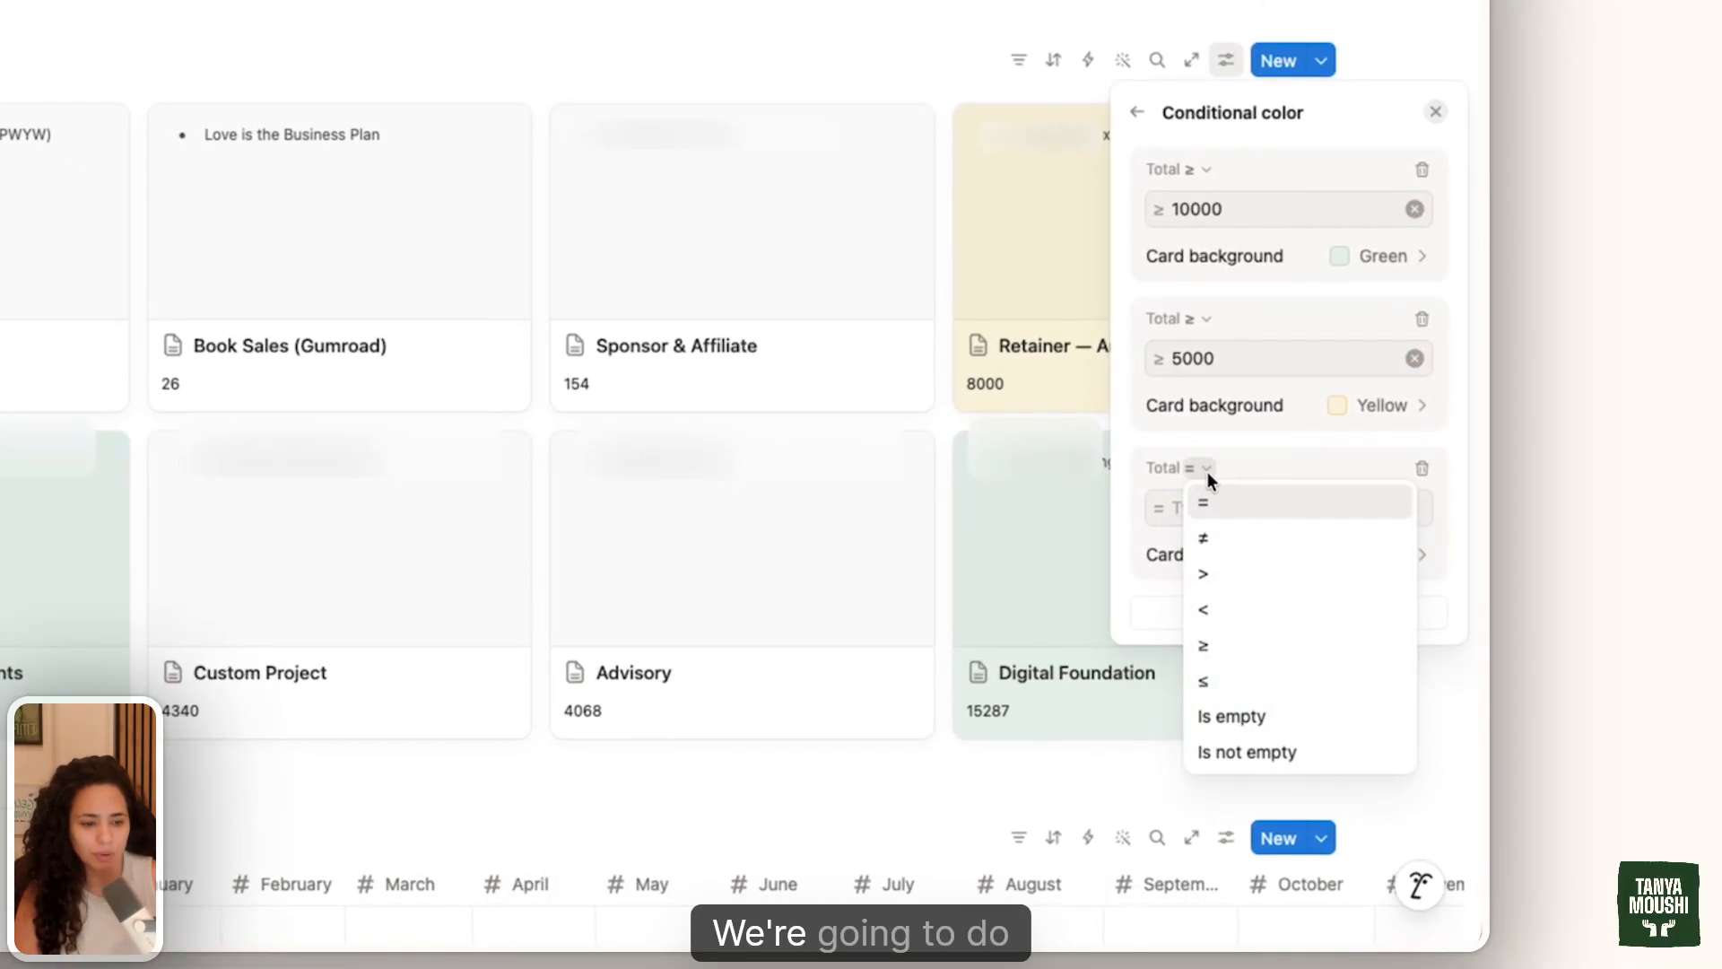
click(1212, 648)
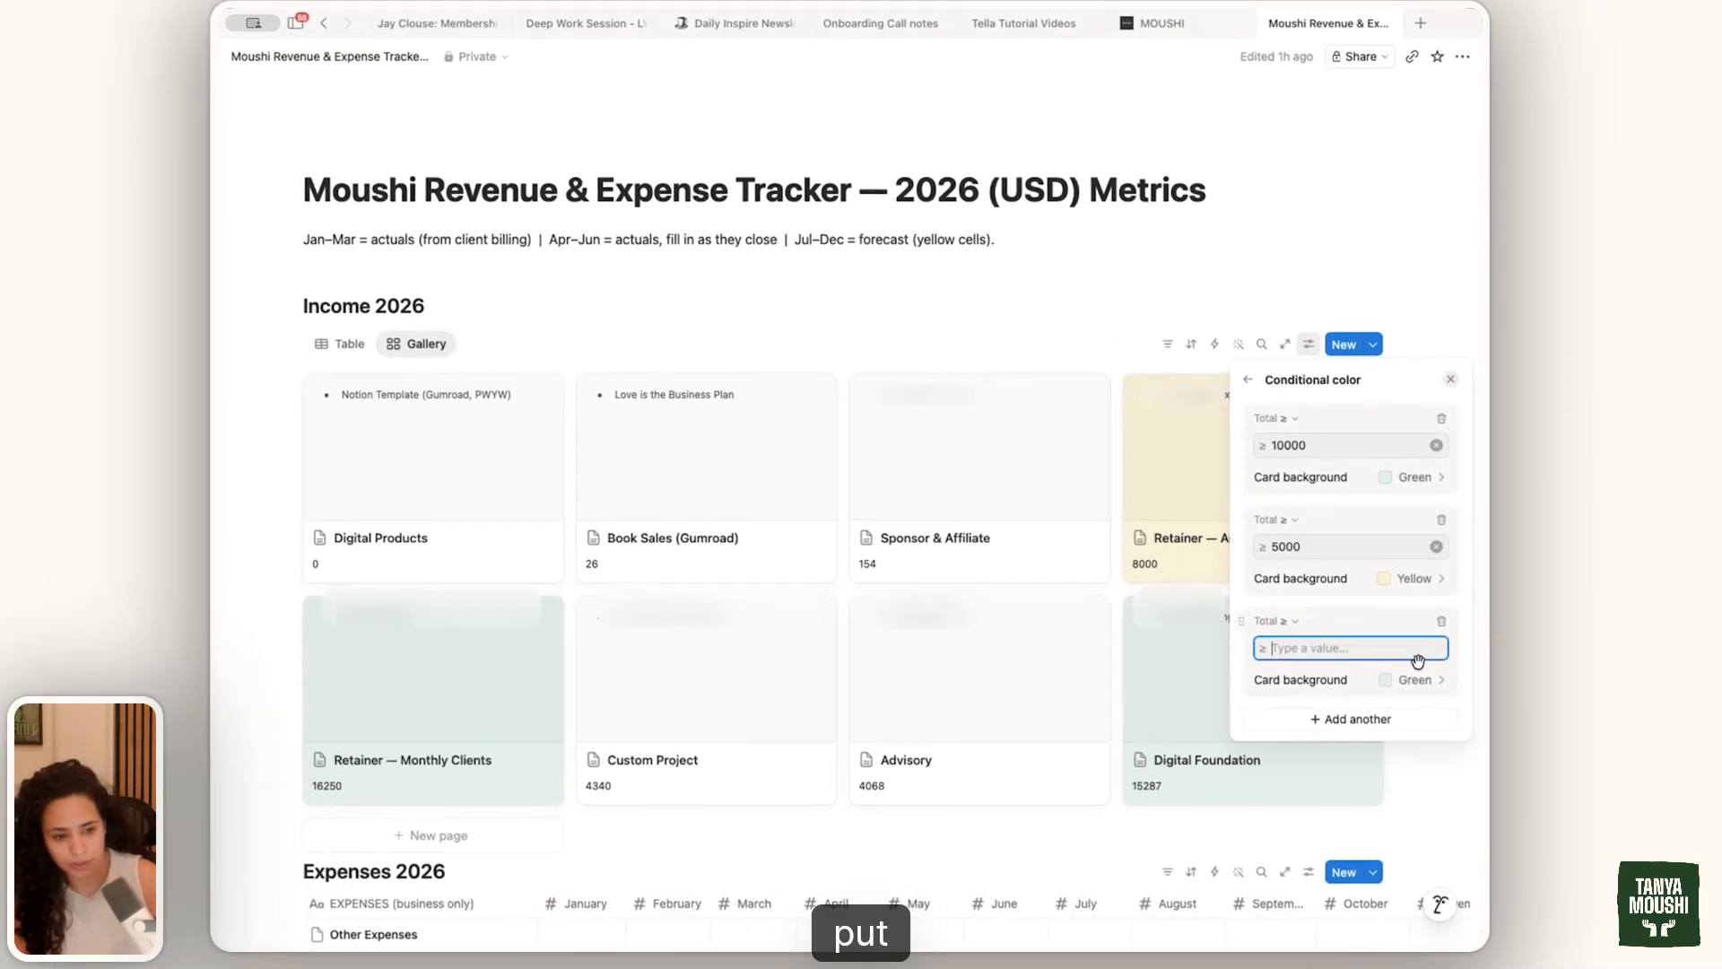
text(1000)
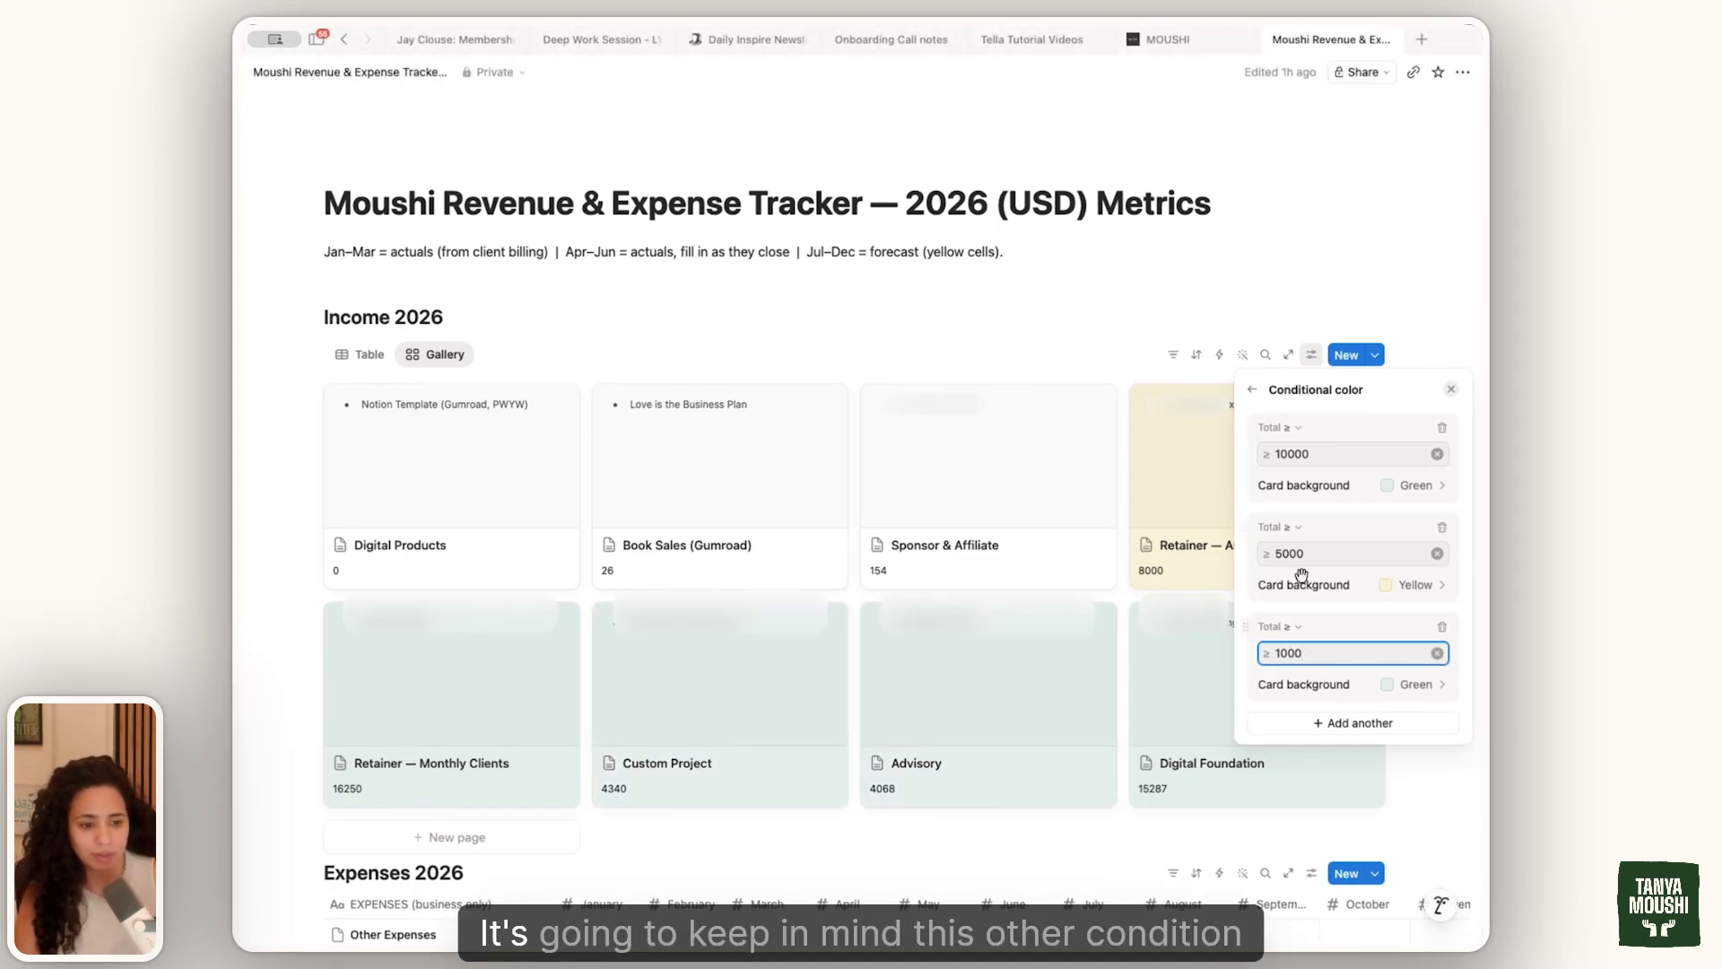
click(1403, 672)
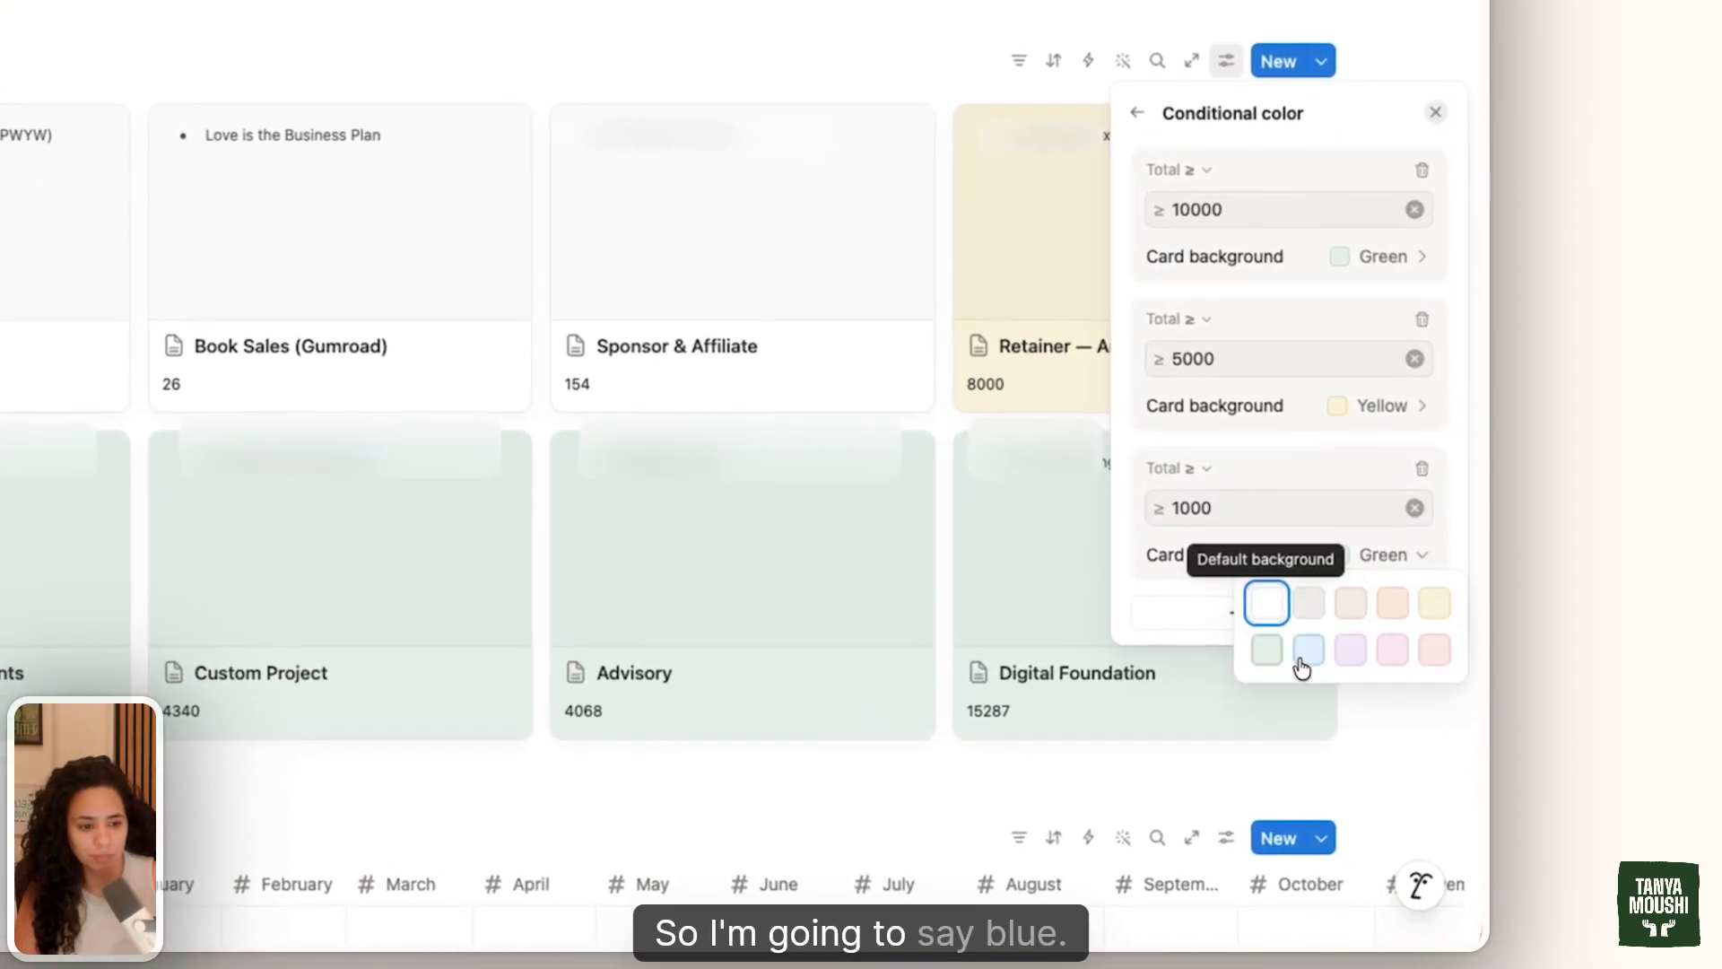
click(1353, 741)
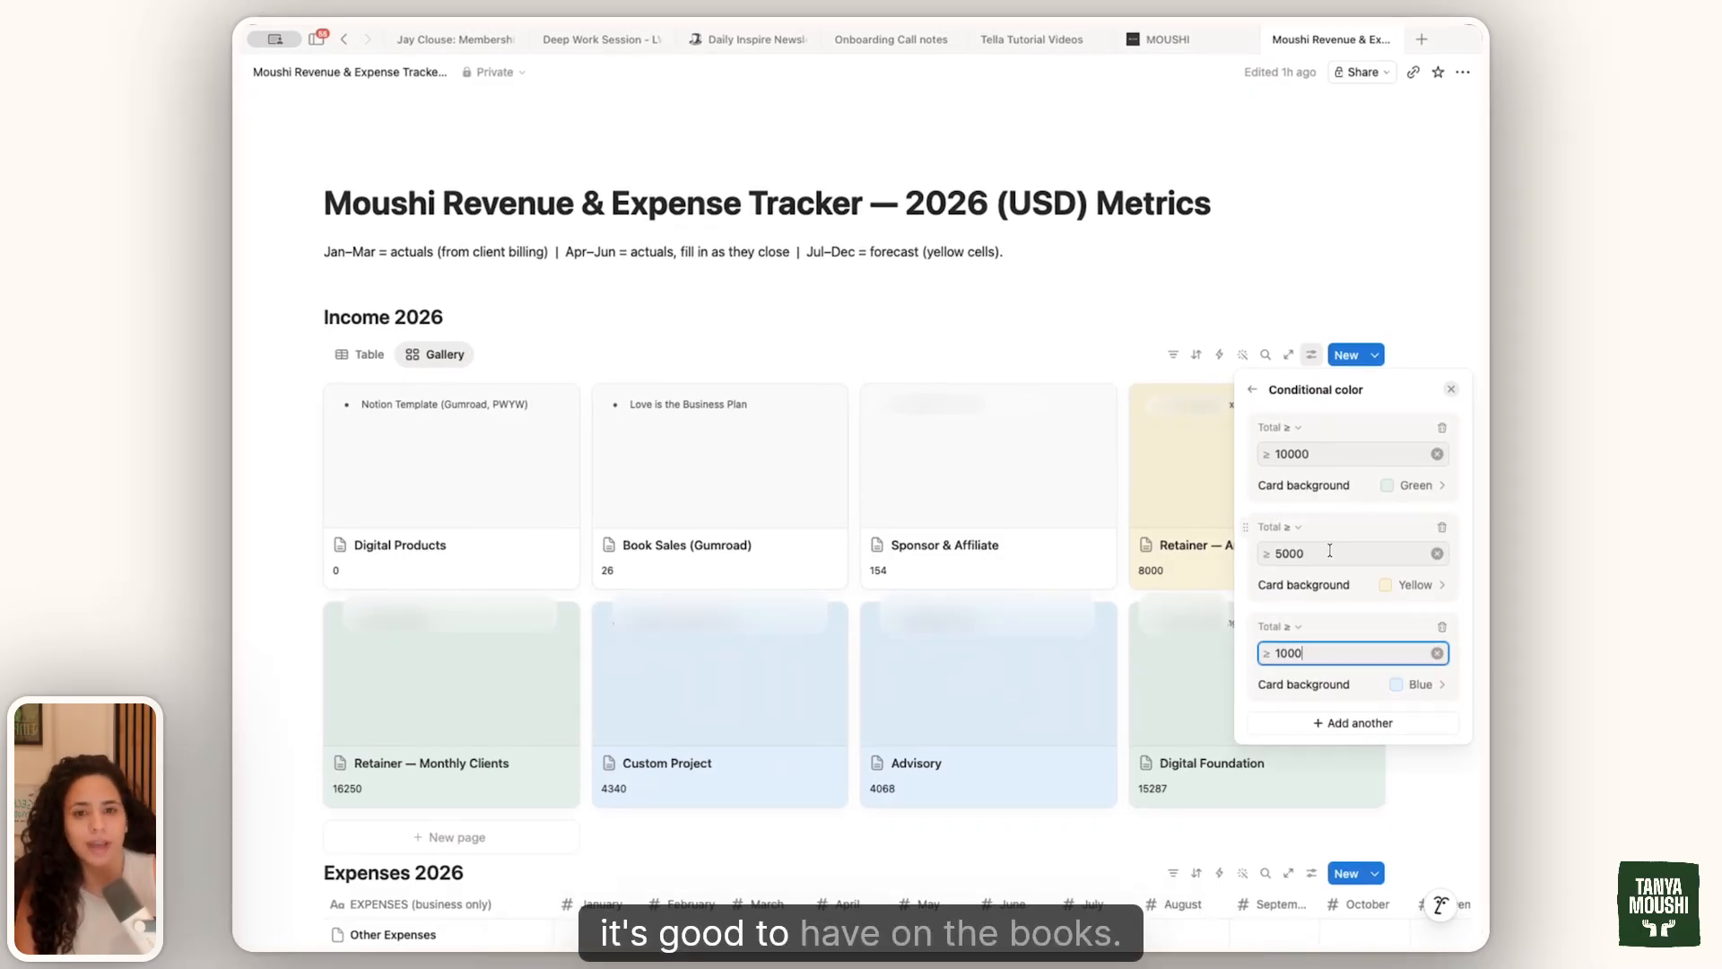
- Add a fourth conditional color rule to the gallery for Total ≤ 1000
click(1352, 723)
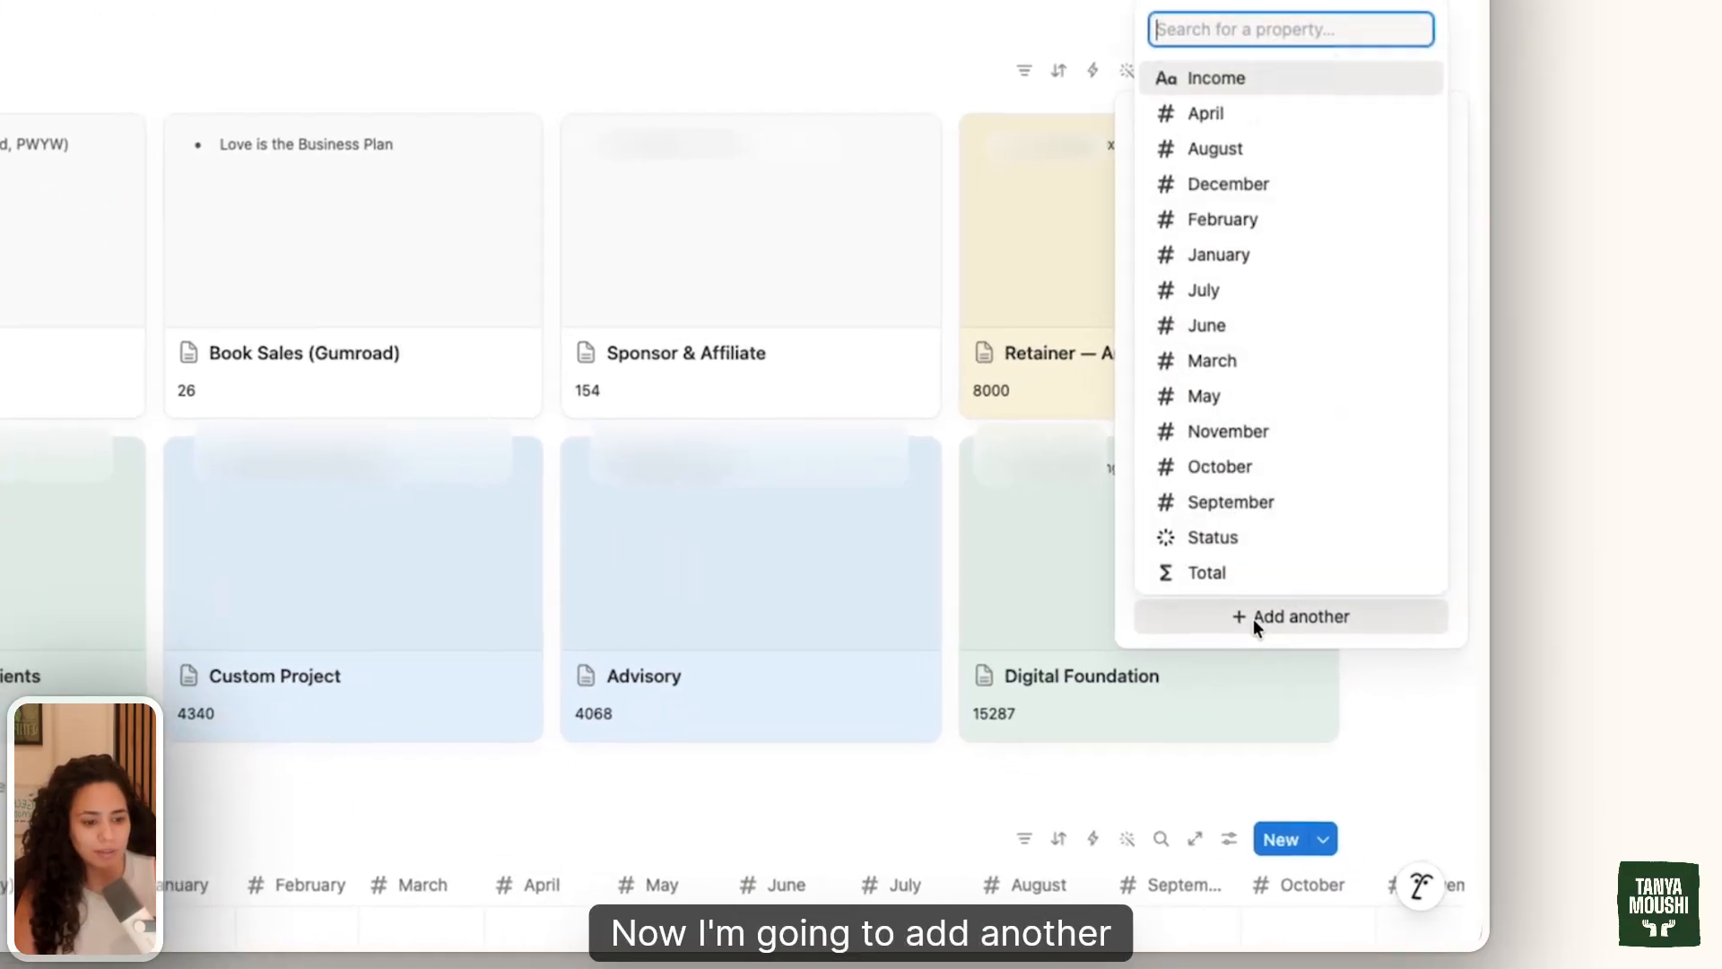
click(1229, 568)
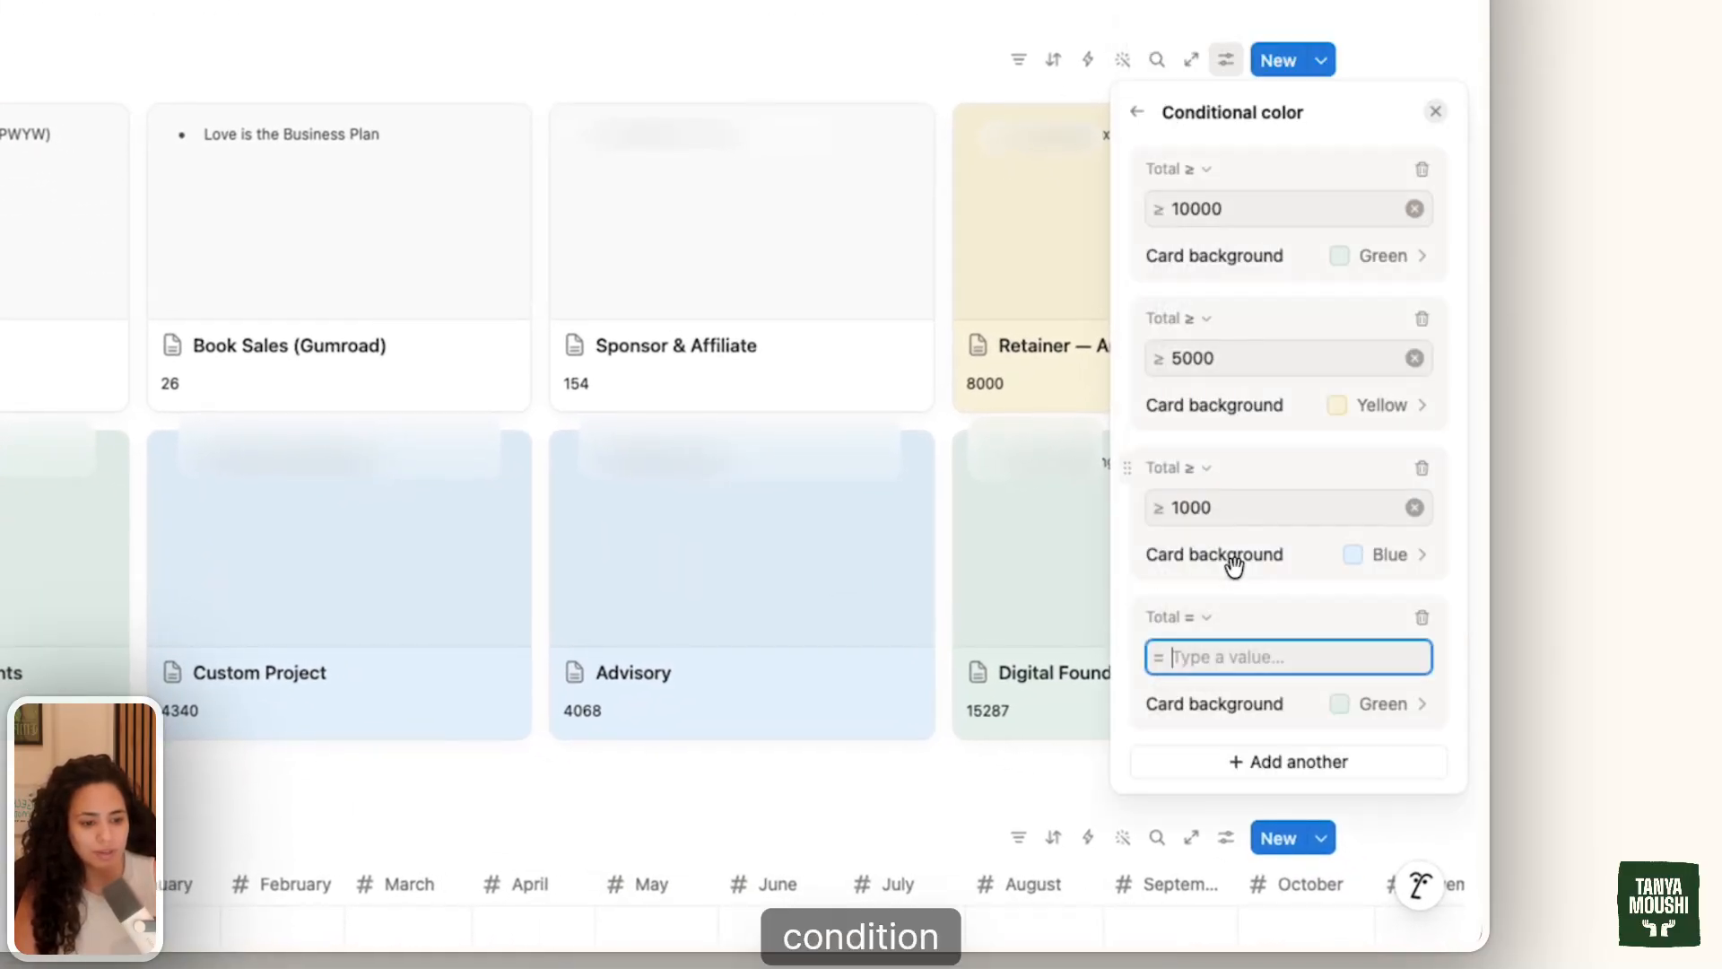
click(1227, 761)
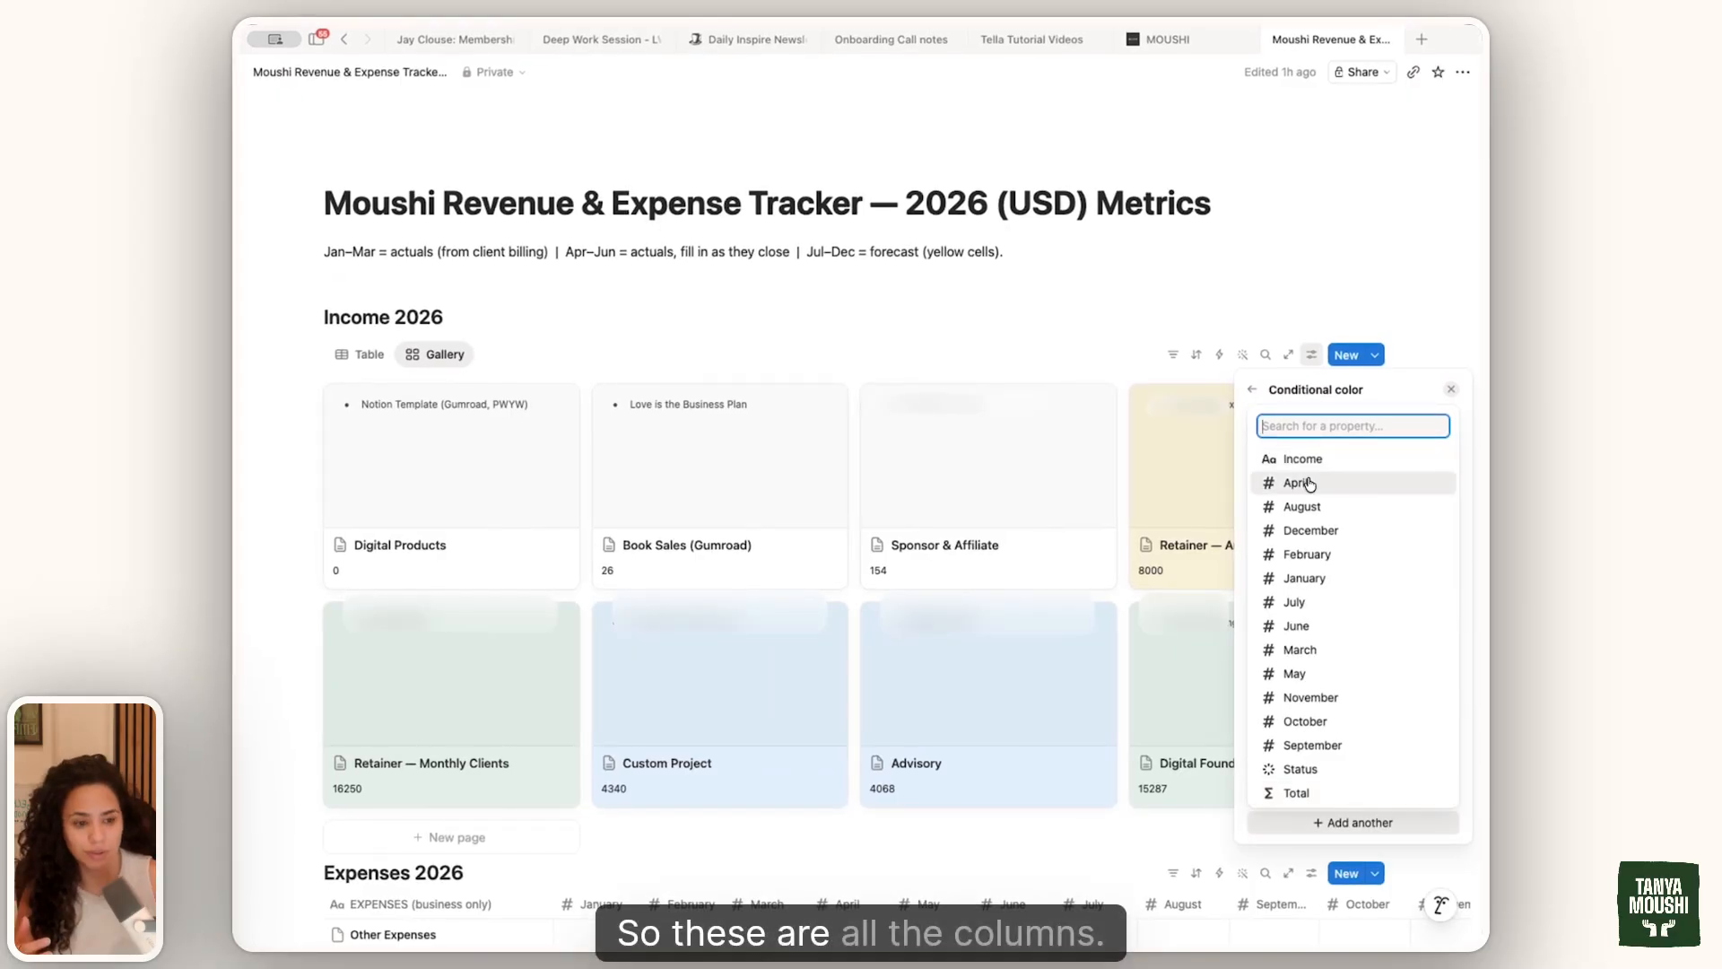
click(1297, 793)
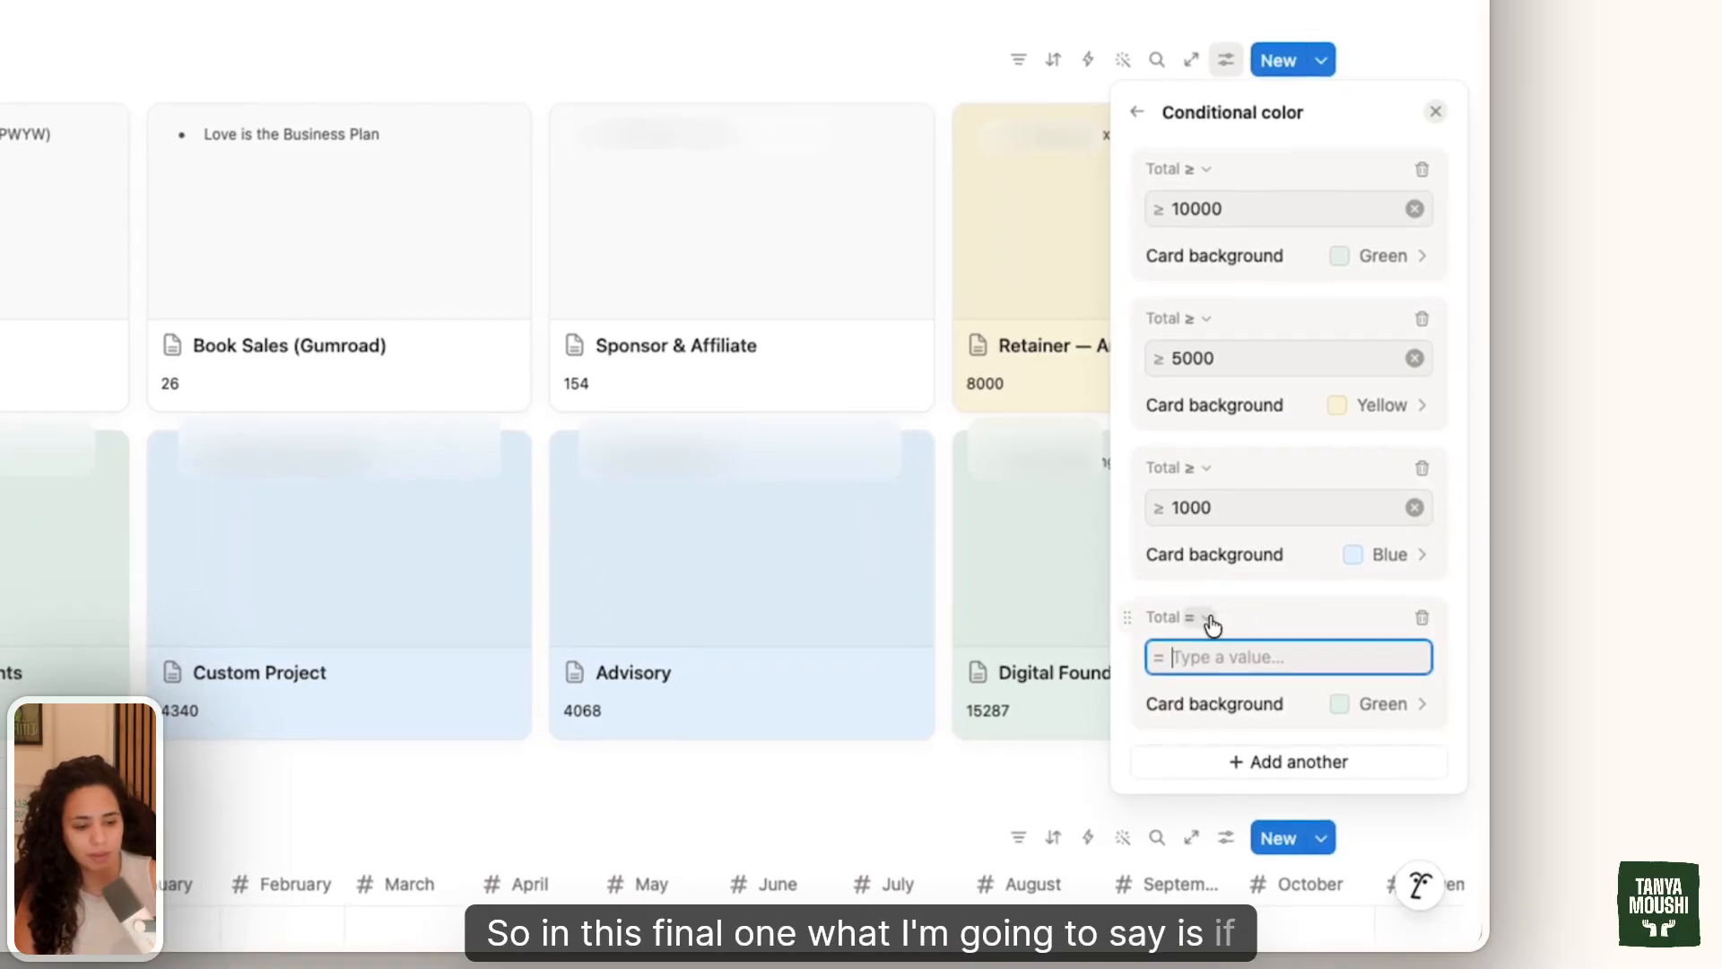
click(1207, 617)
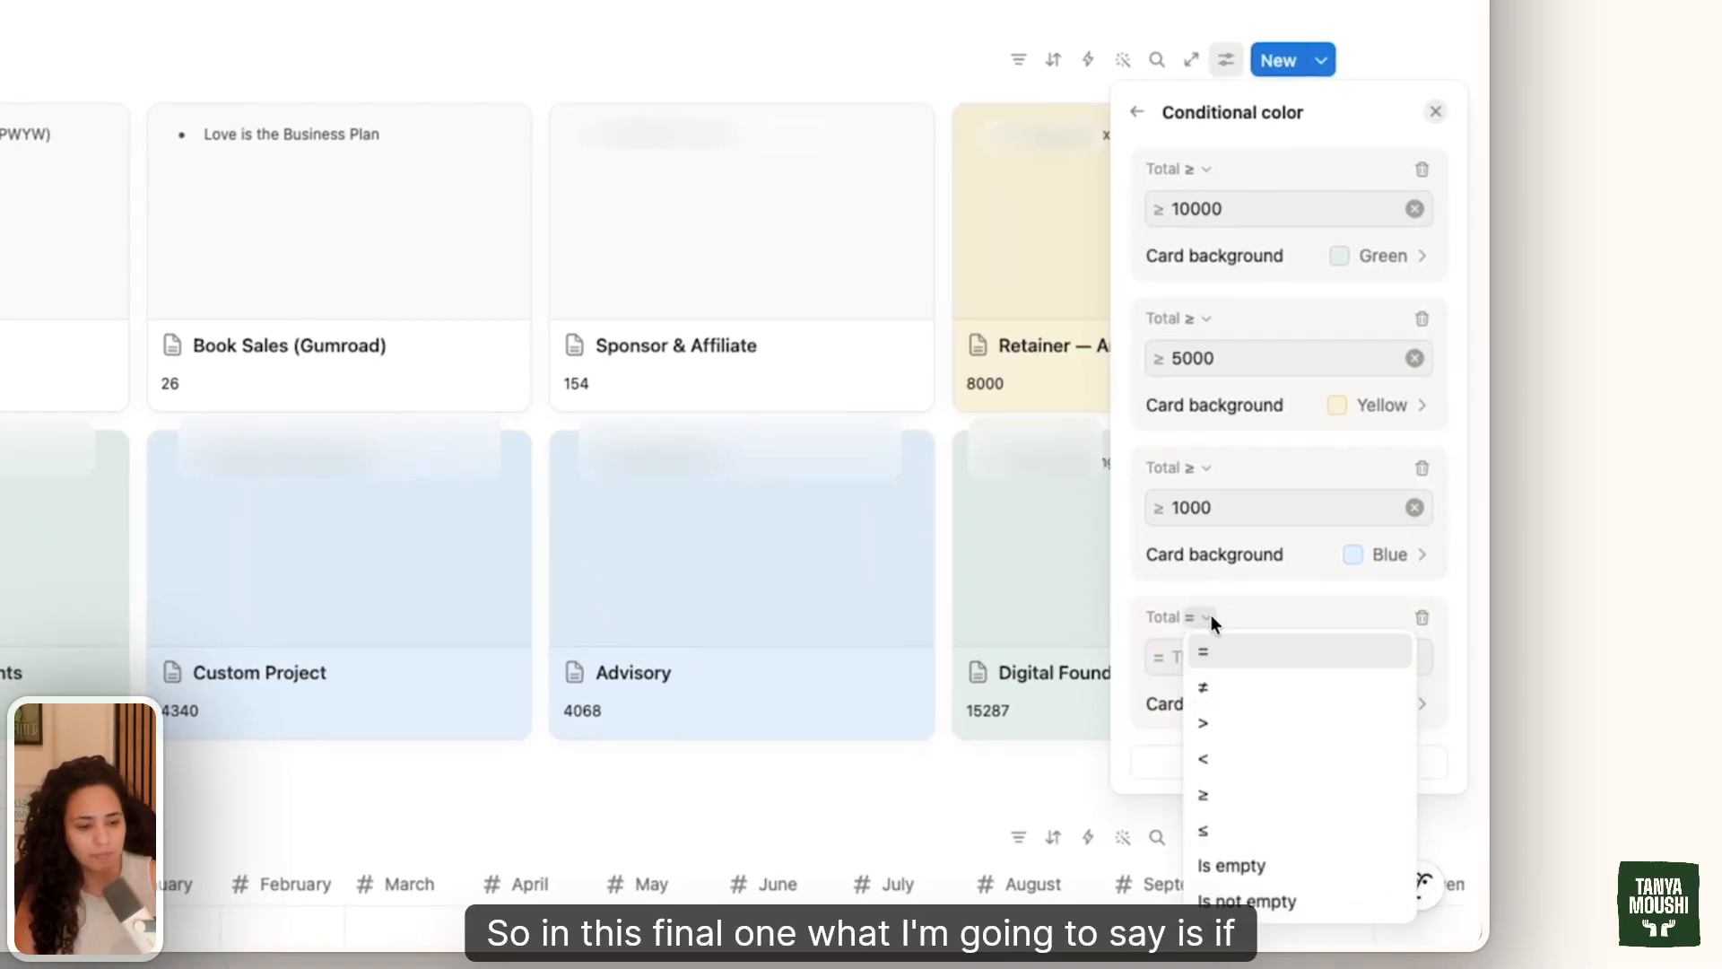
click(1208, 832)
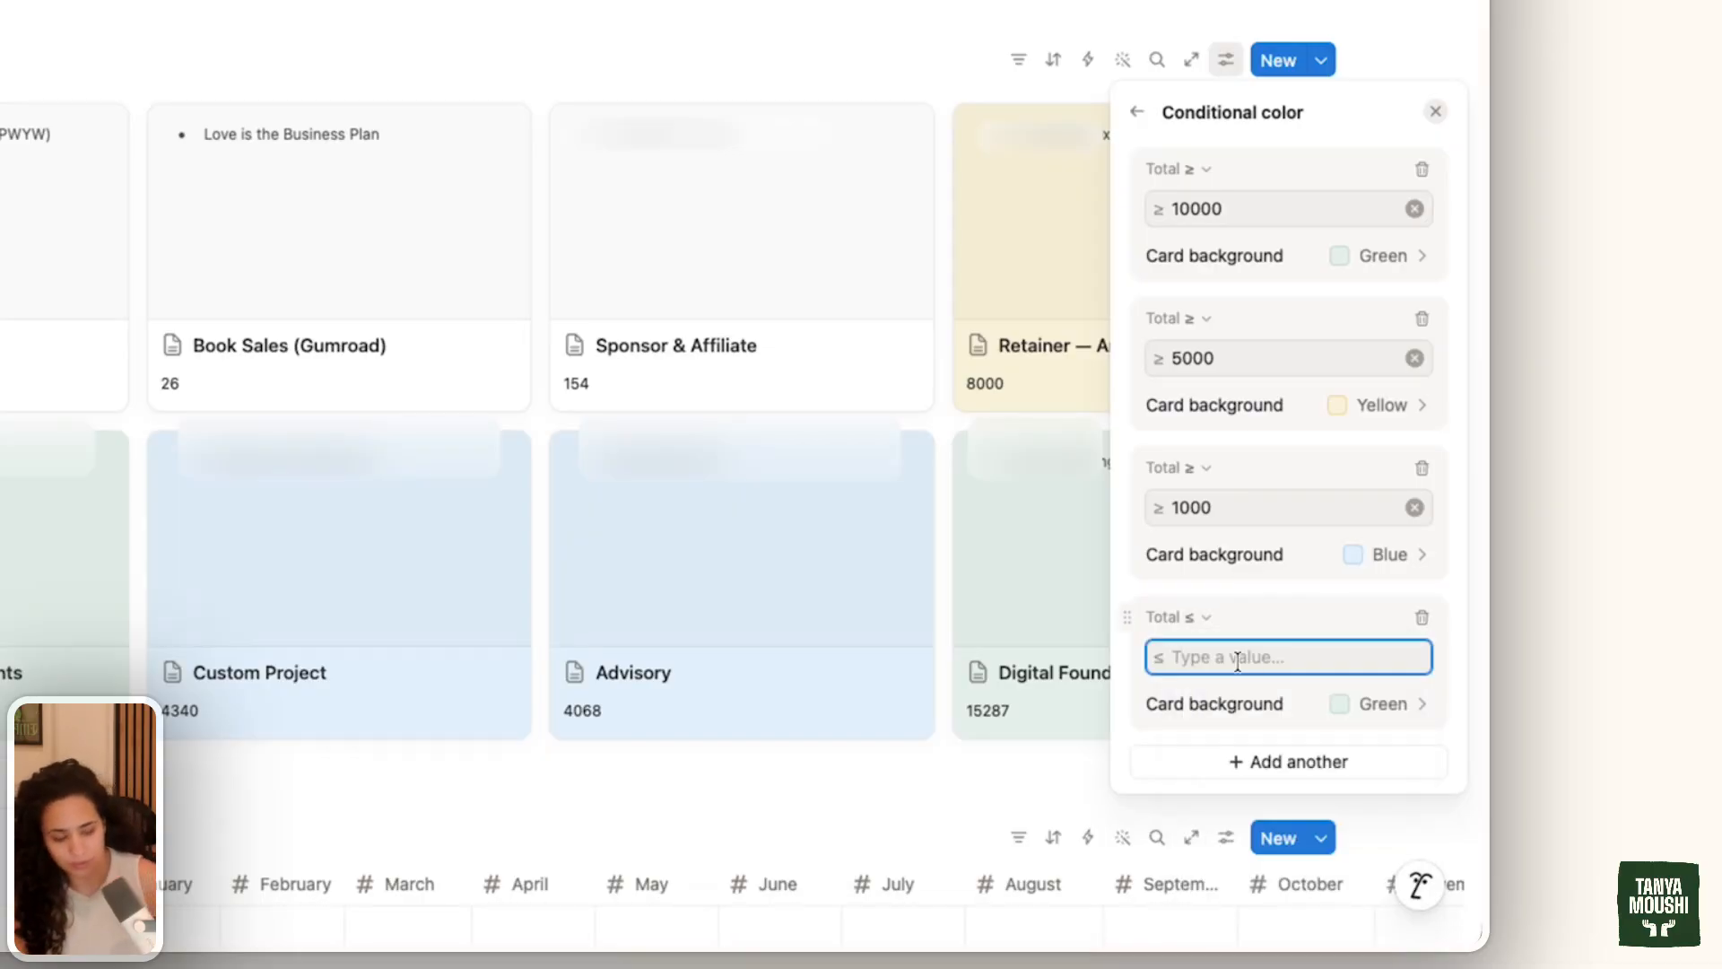
text(1000)
- Try a red card background for the Total ≤ 1000 rule, settle on orange instead, and close the settings
click(1347, 700)
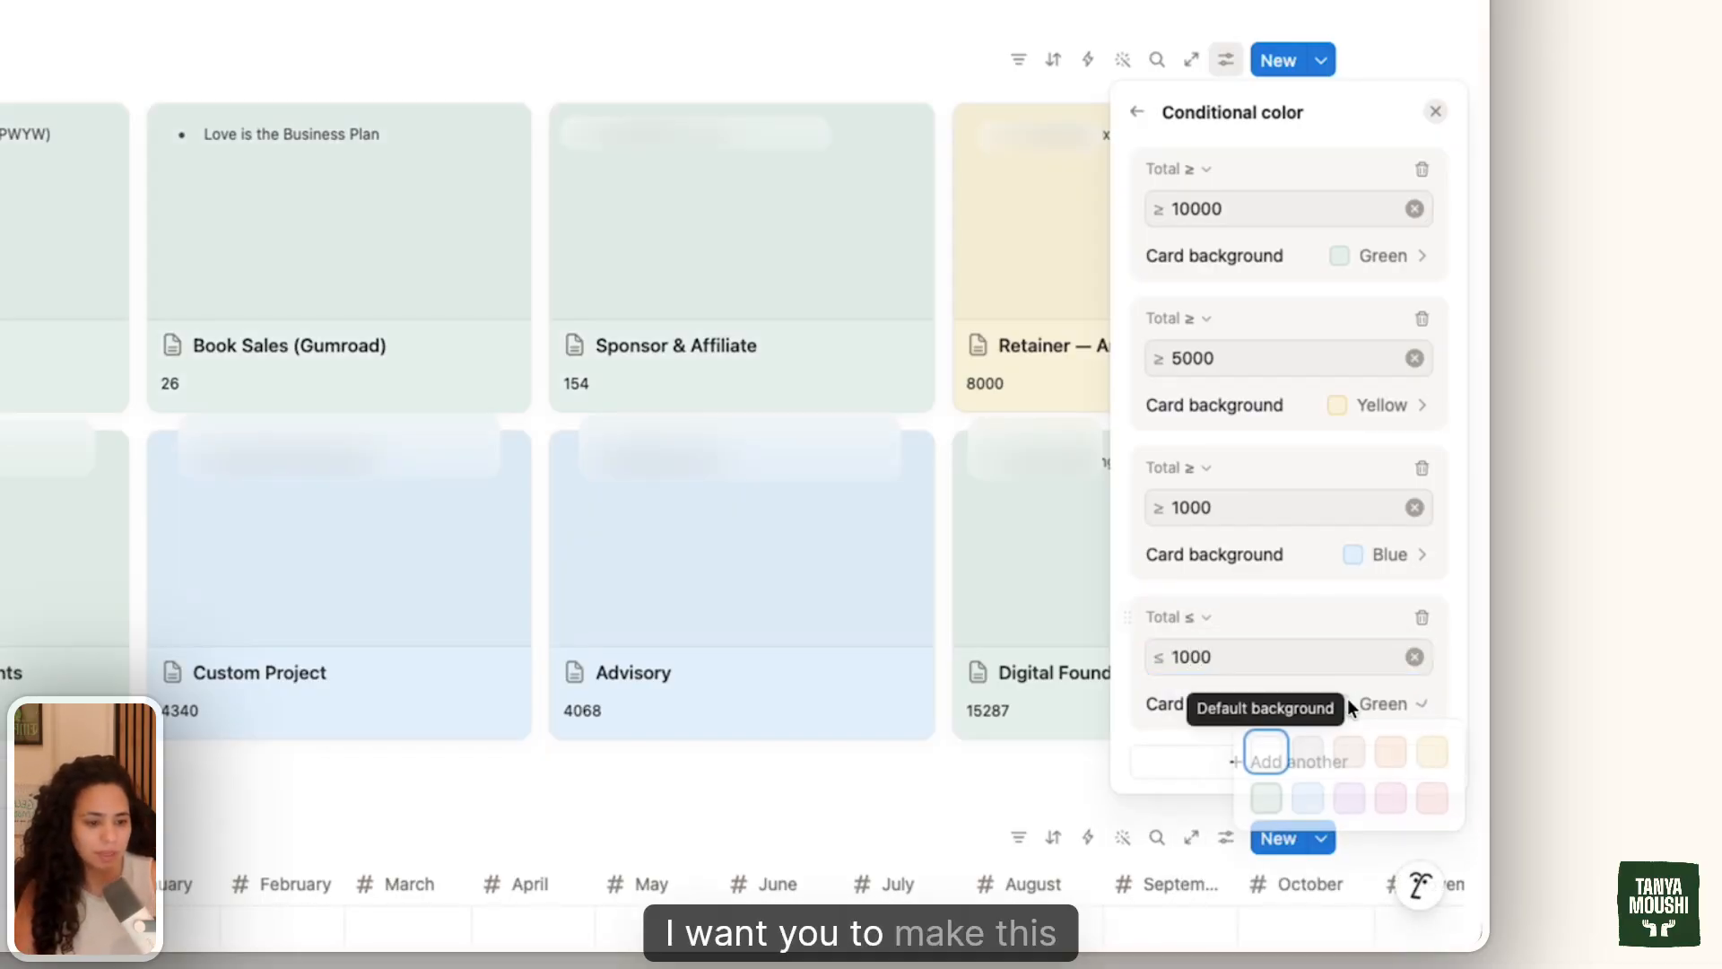
click(1435, 798)
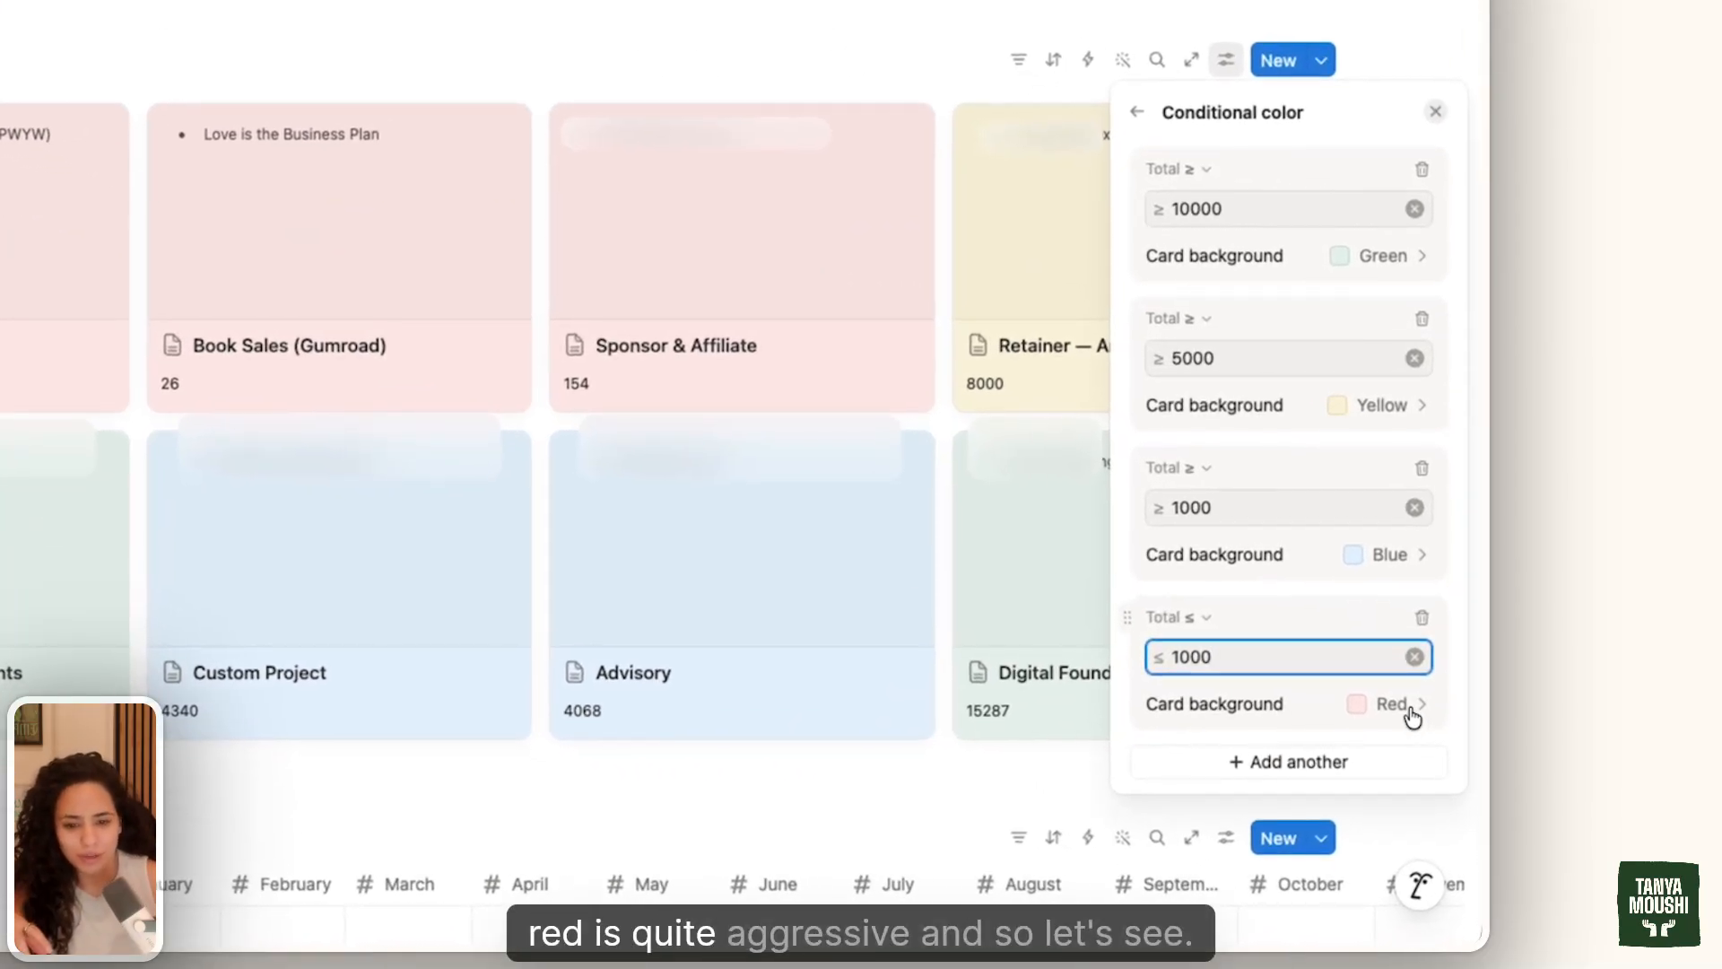
click(1386, 705)
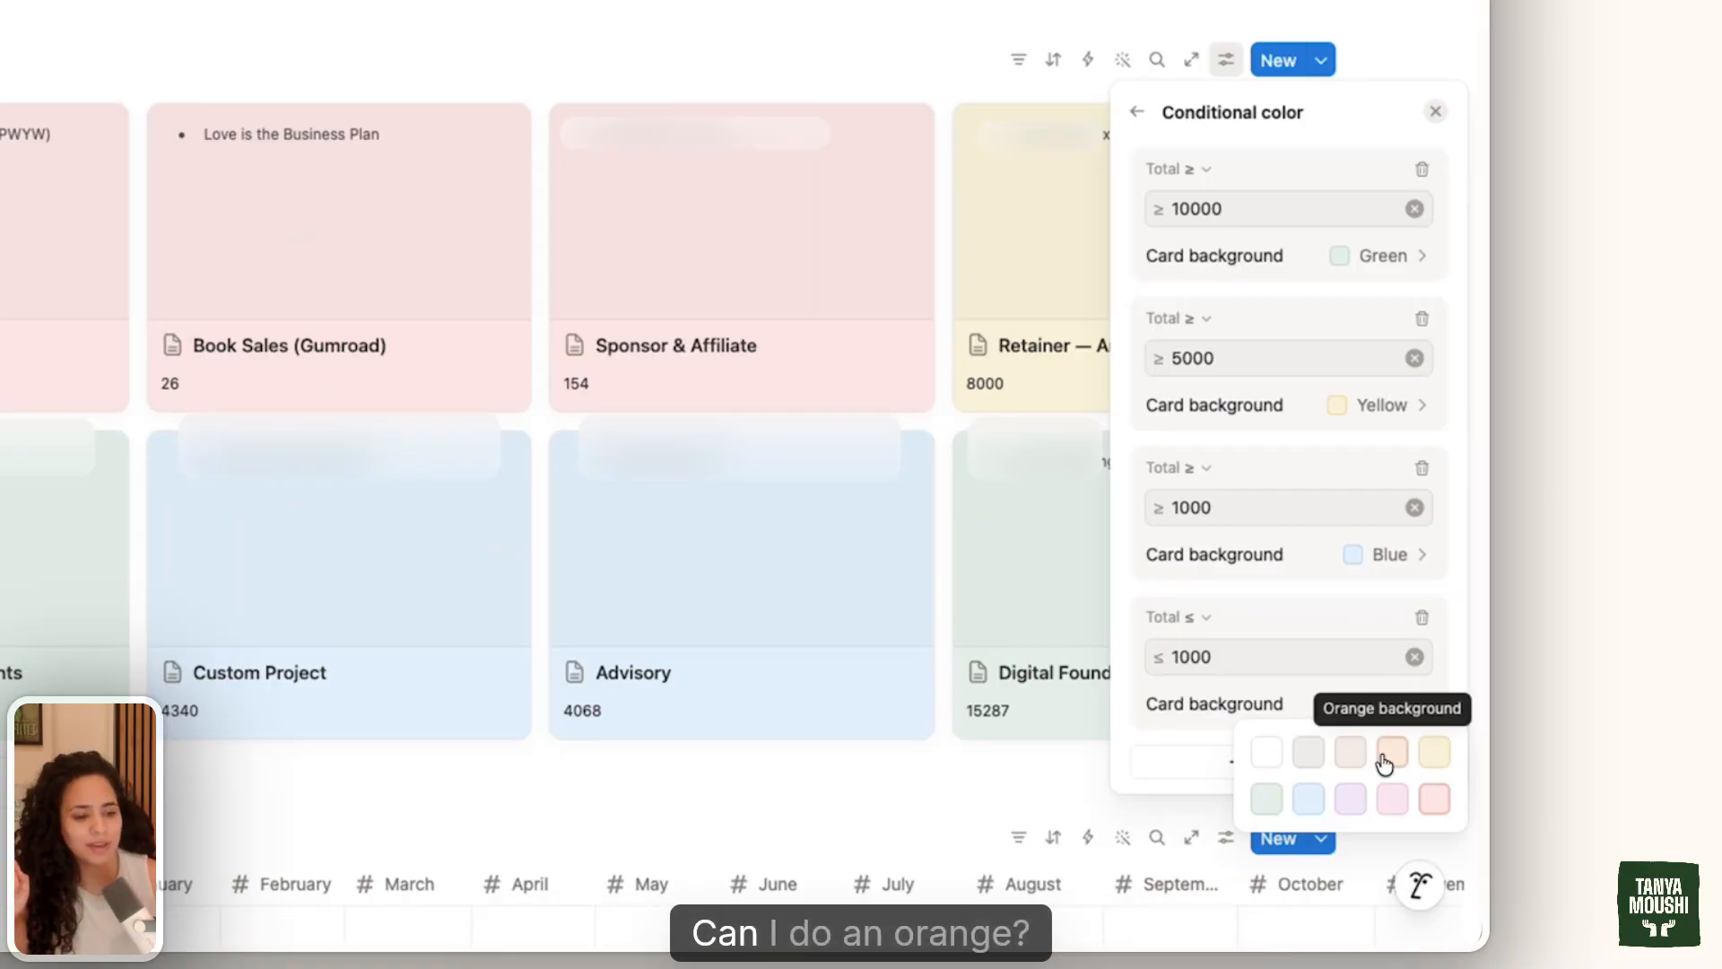
click(1380, 760)
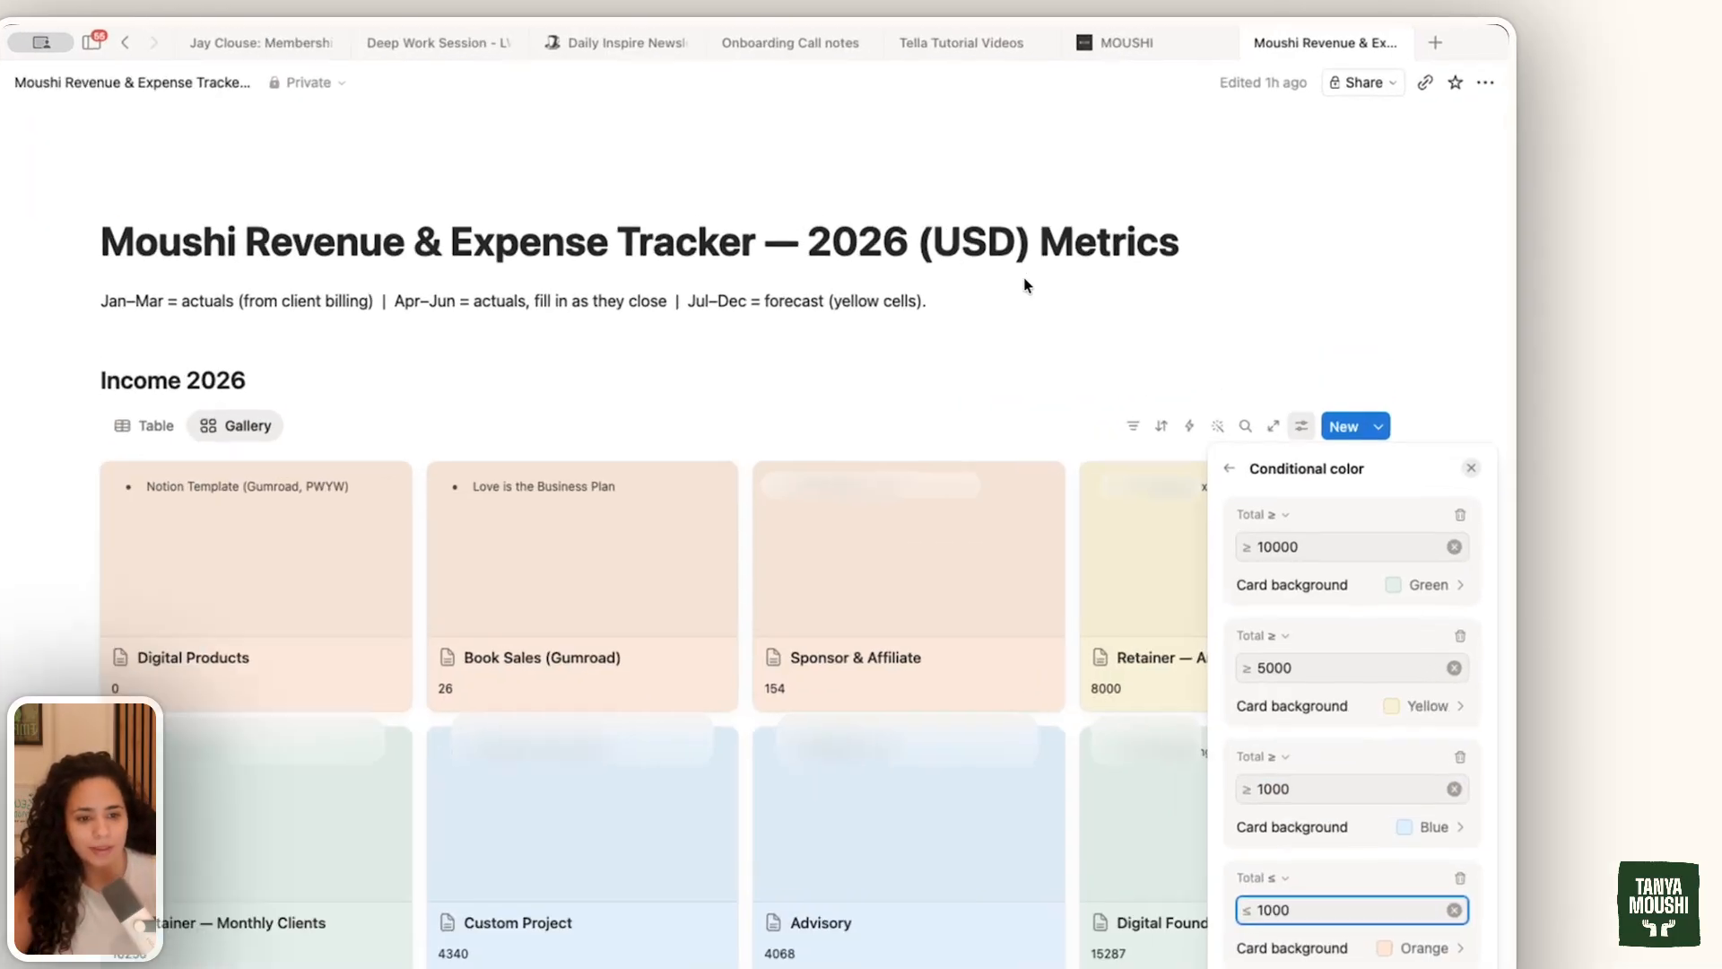
click(1076, 318)
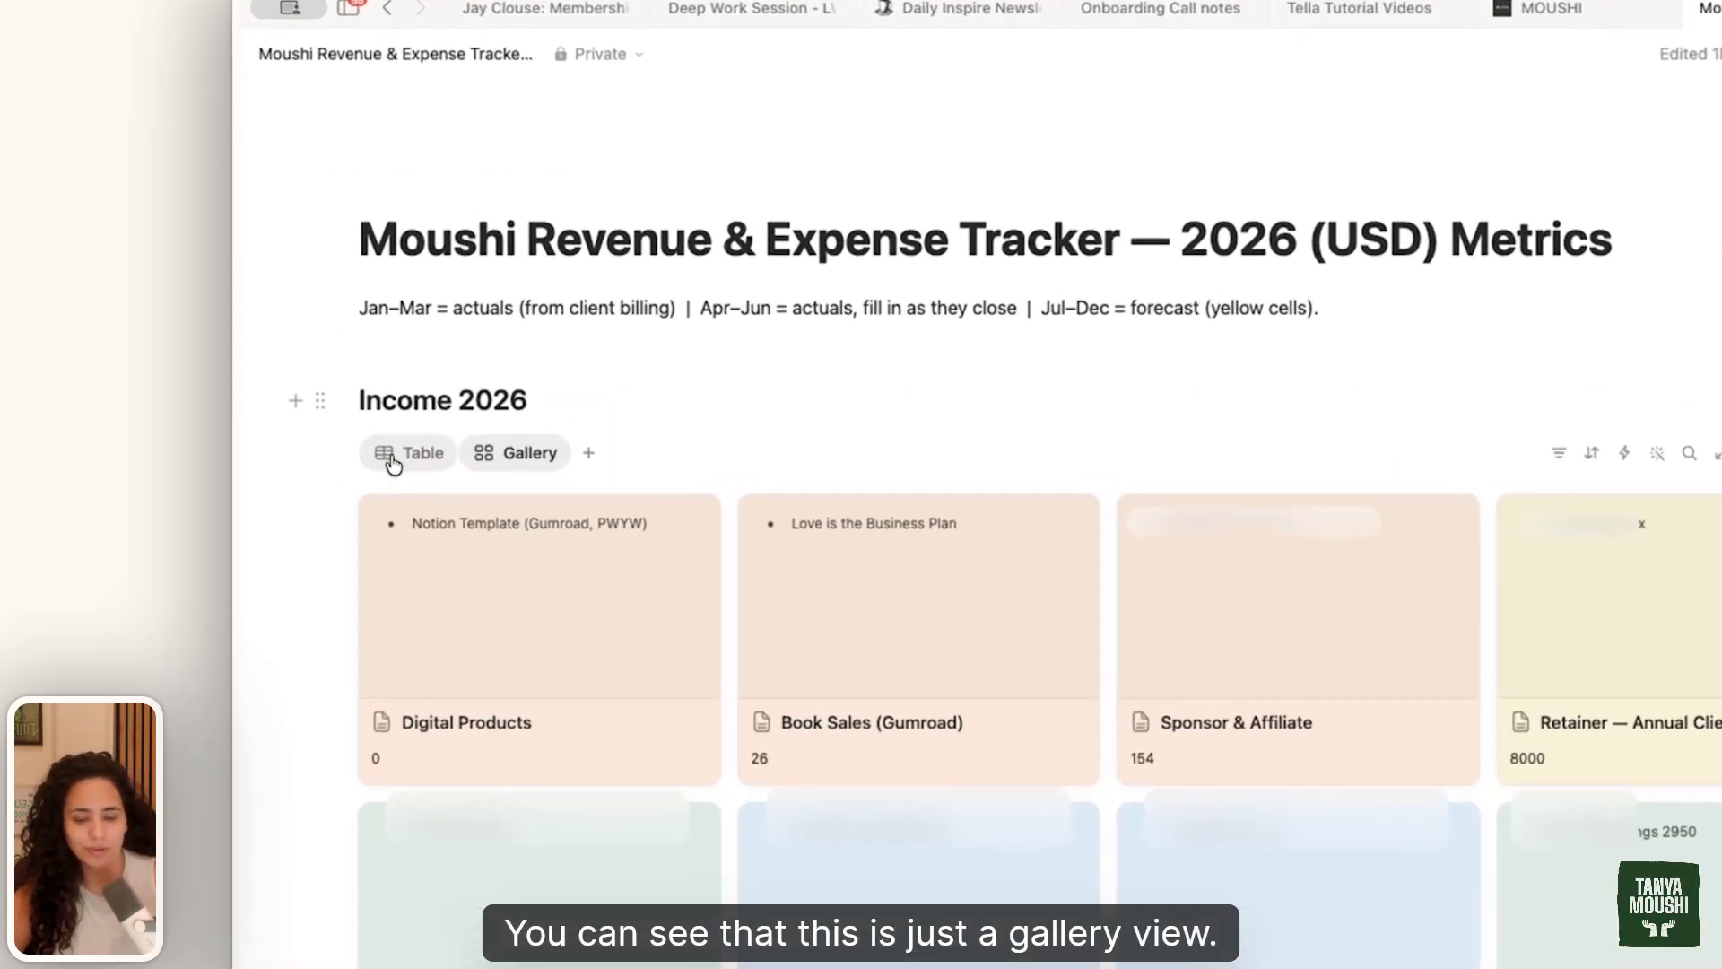
- Look at the Income 2026 data in the table view and return to the gallery view
click(360, 354)
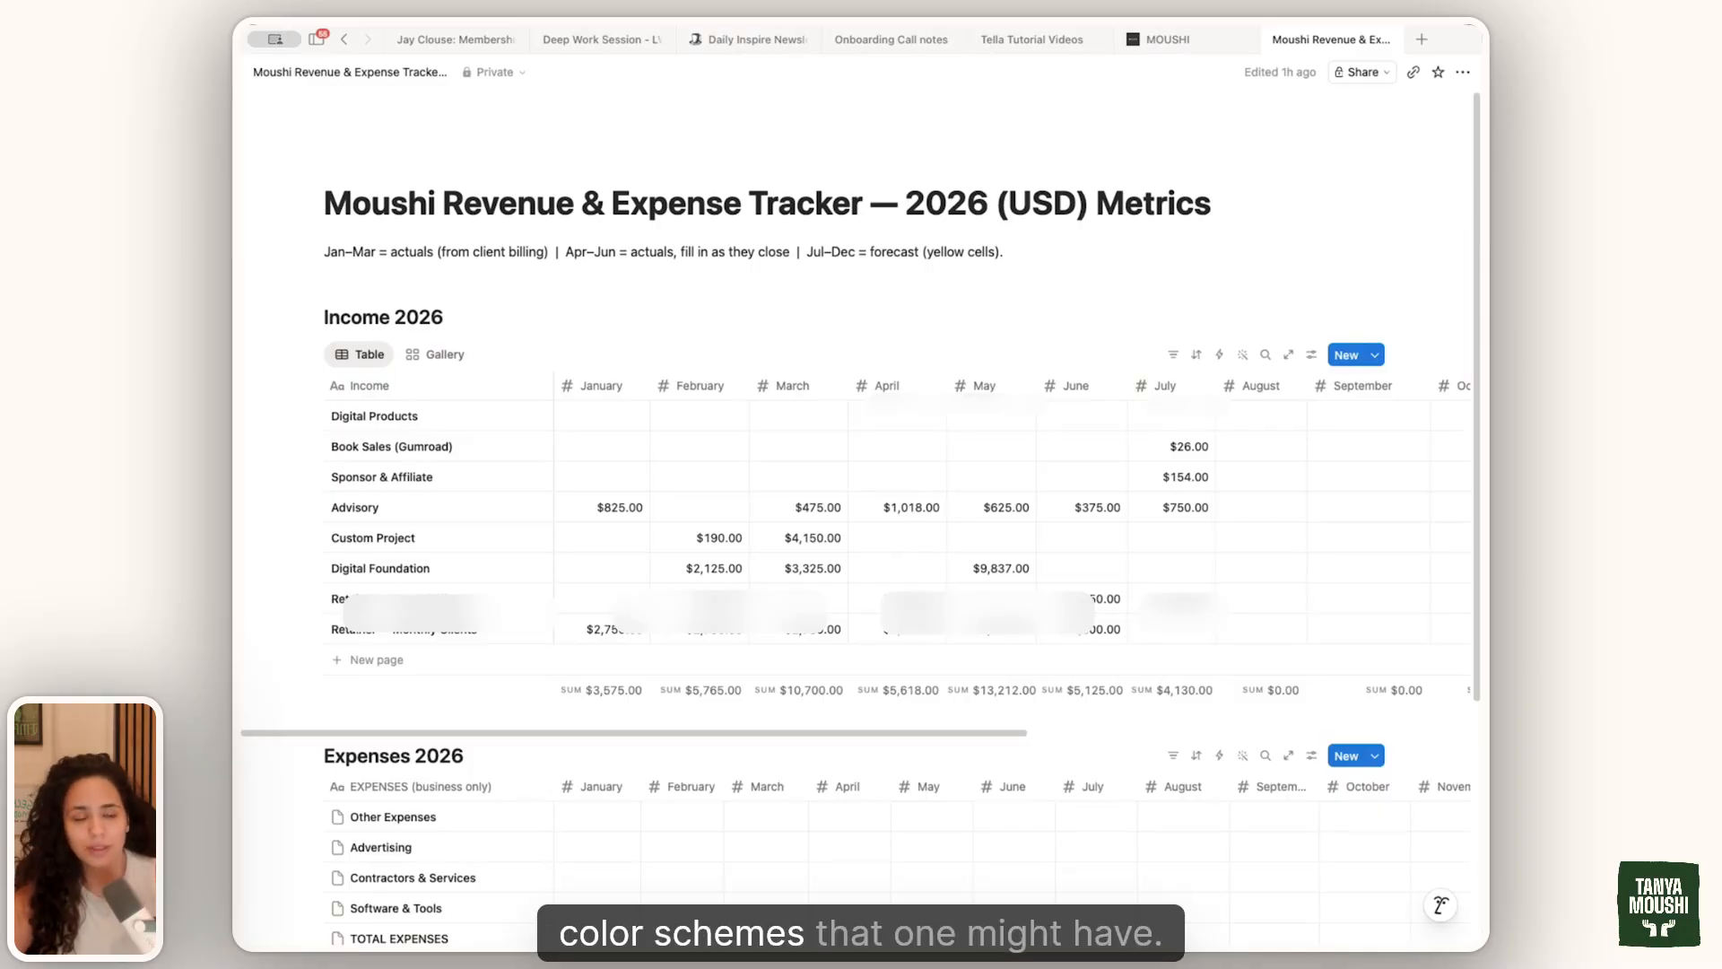
click(435, 354)
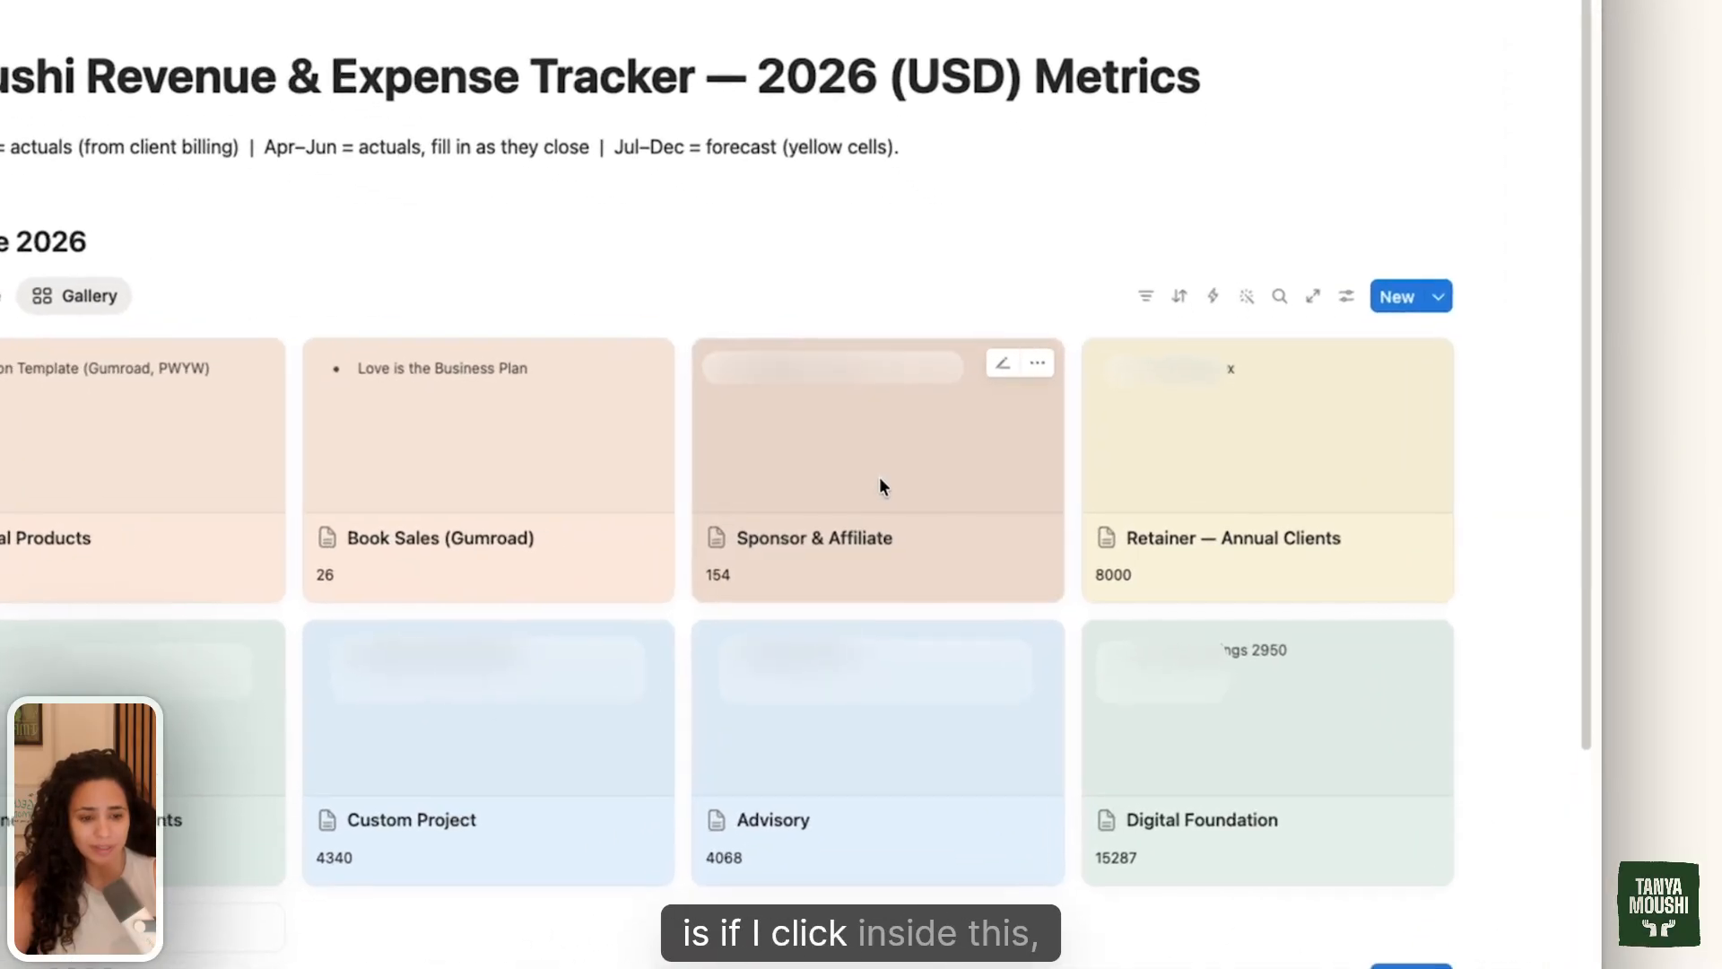
- Open the Sponsor & Affiliate card, review its monthly properties and page notes, and close it
click(994, 493)
scroll(871, 530, down, 2)
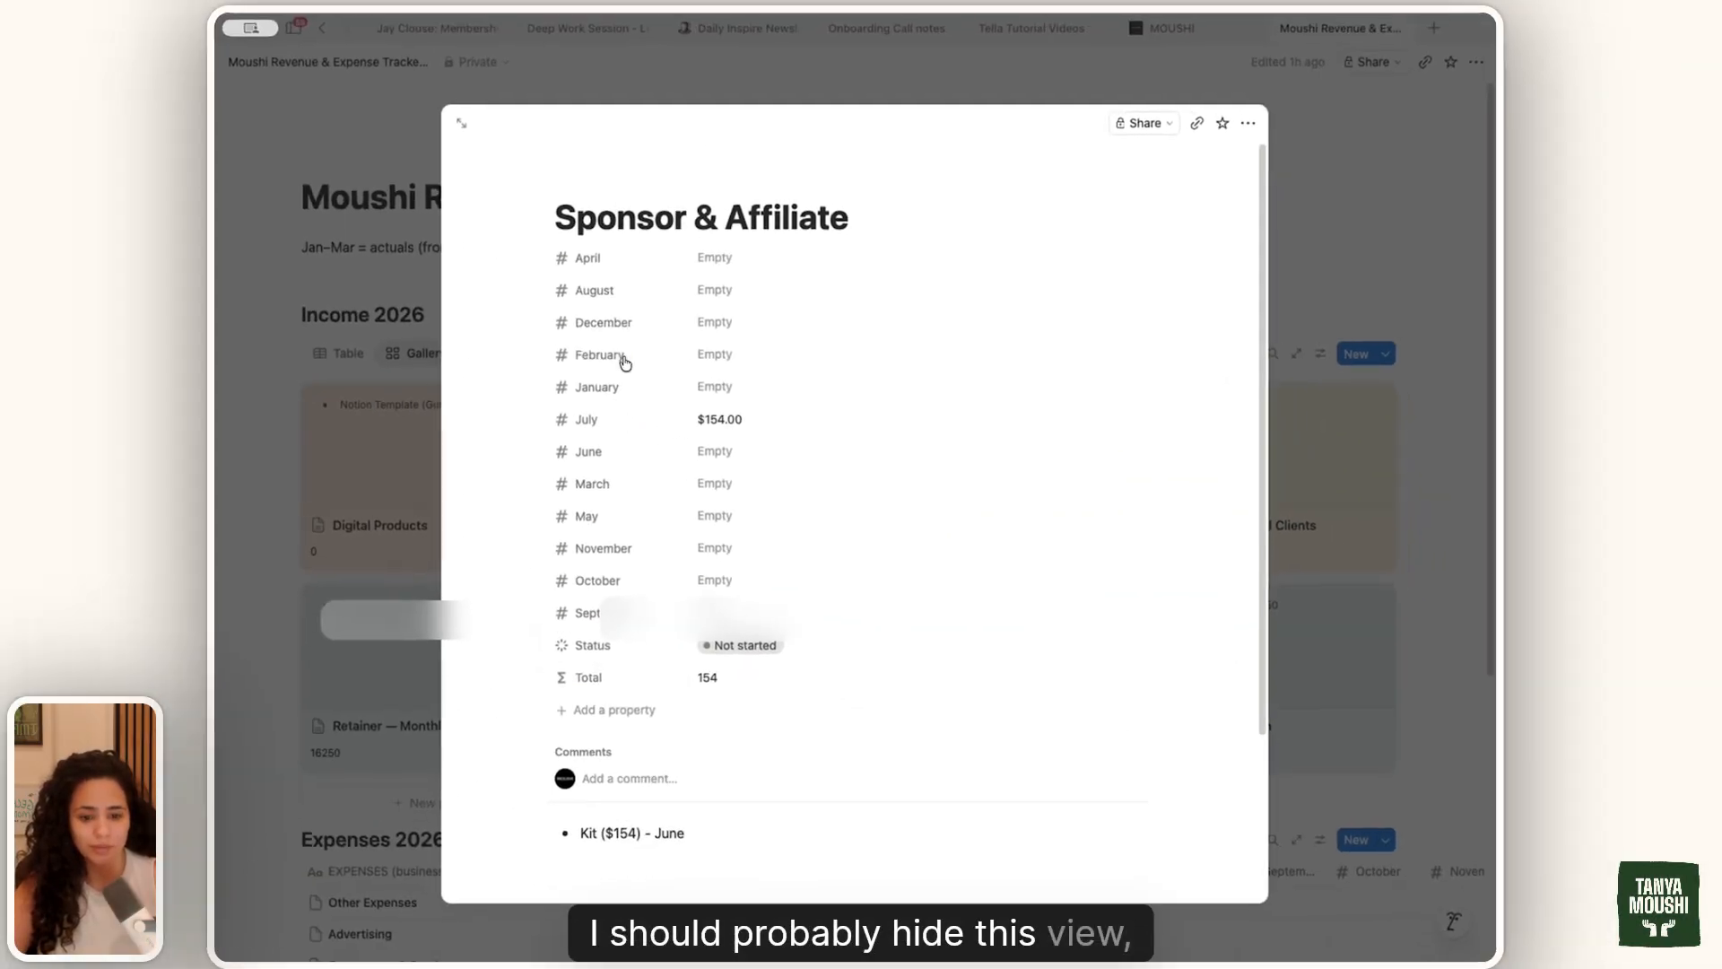
scroll(664, 538, down, 3)
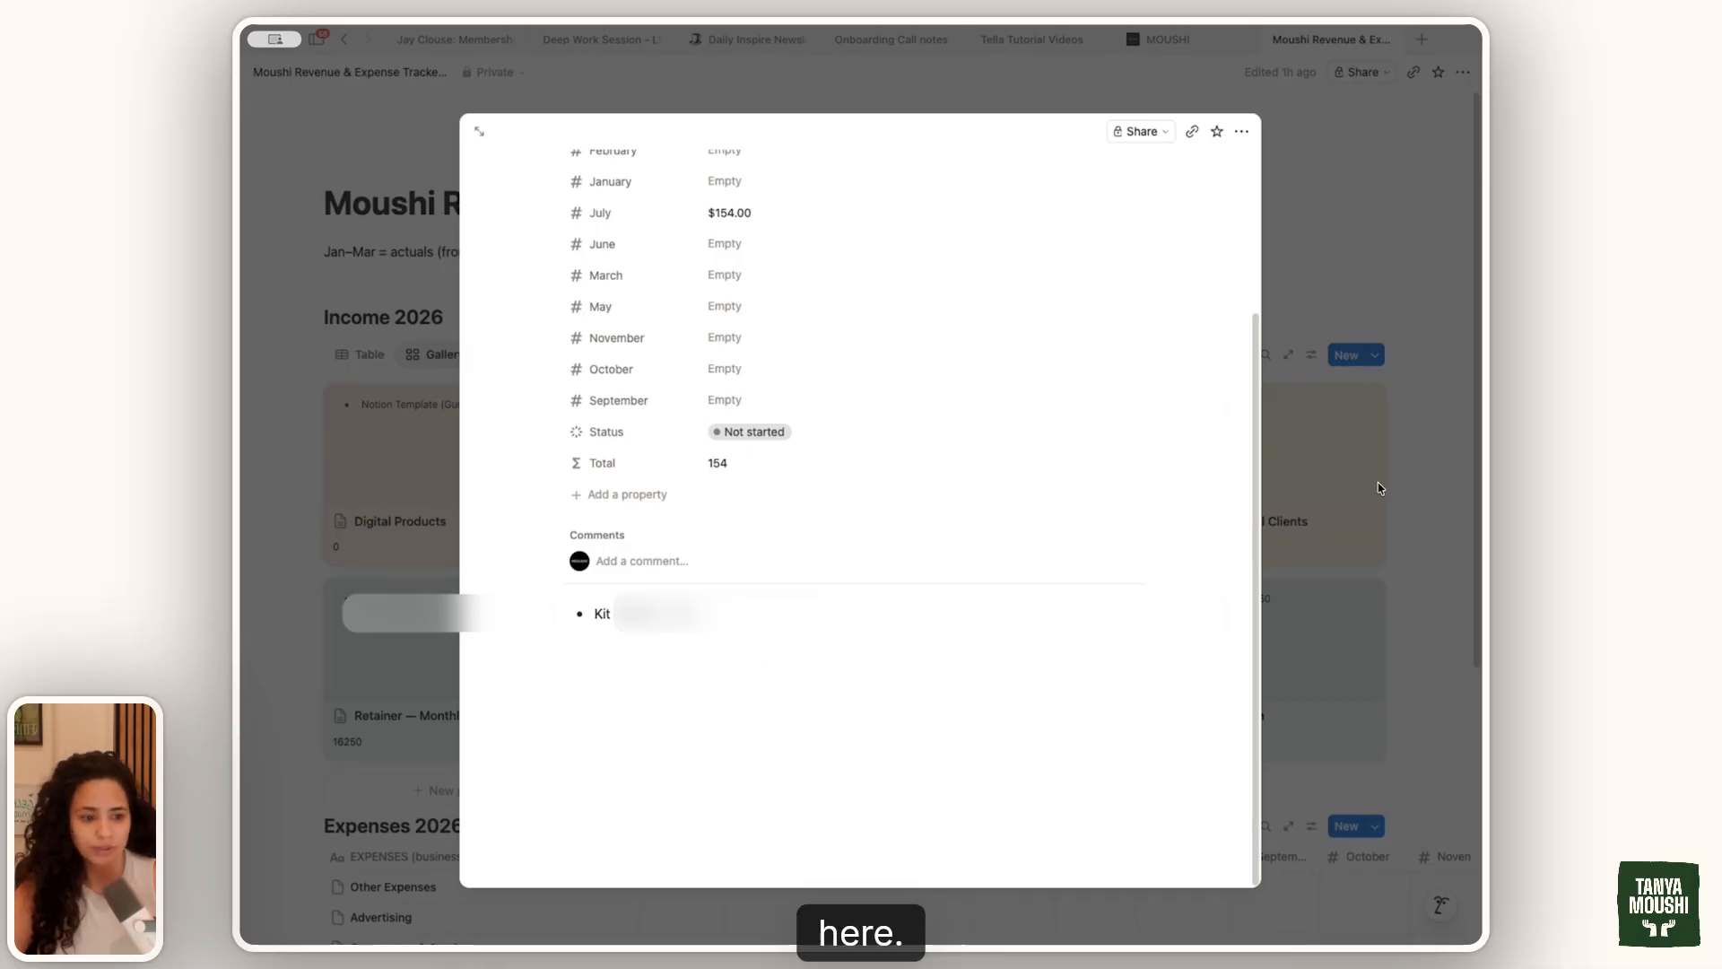
scroll(942, 640, up, 3)
scroll(942, 642, down, 3)
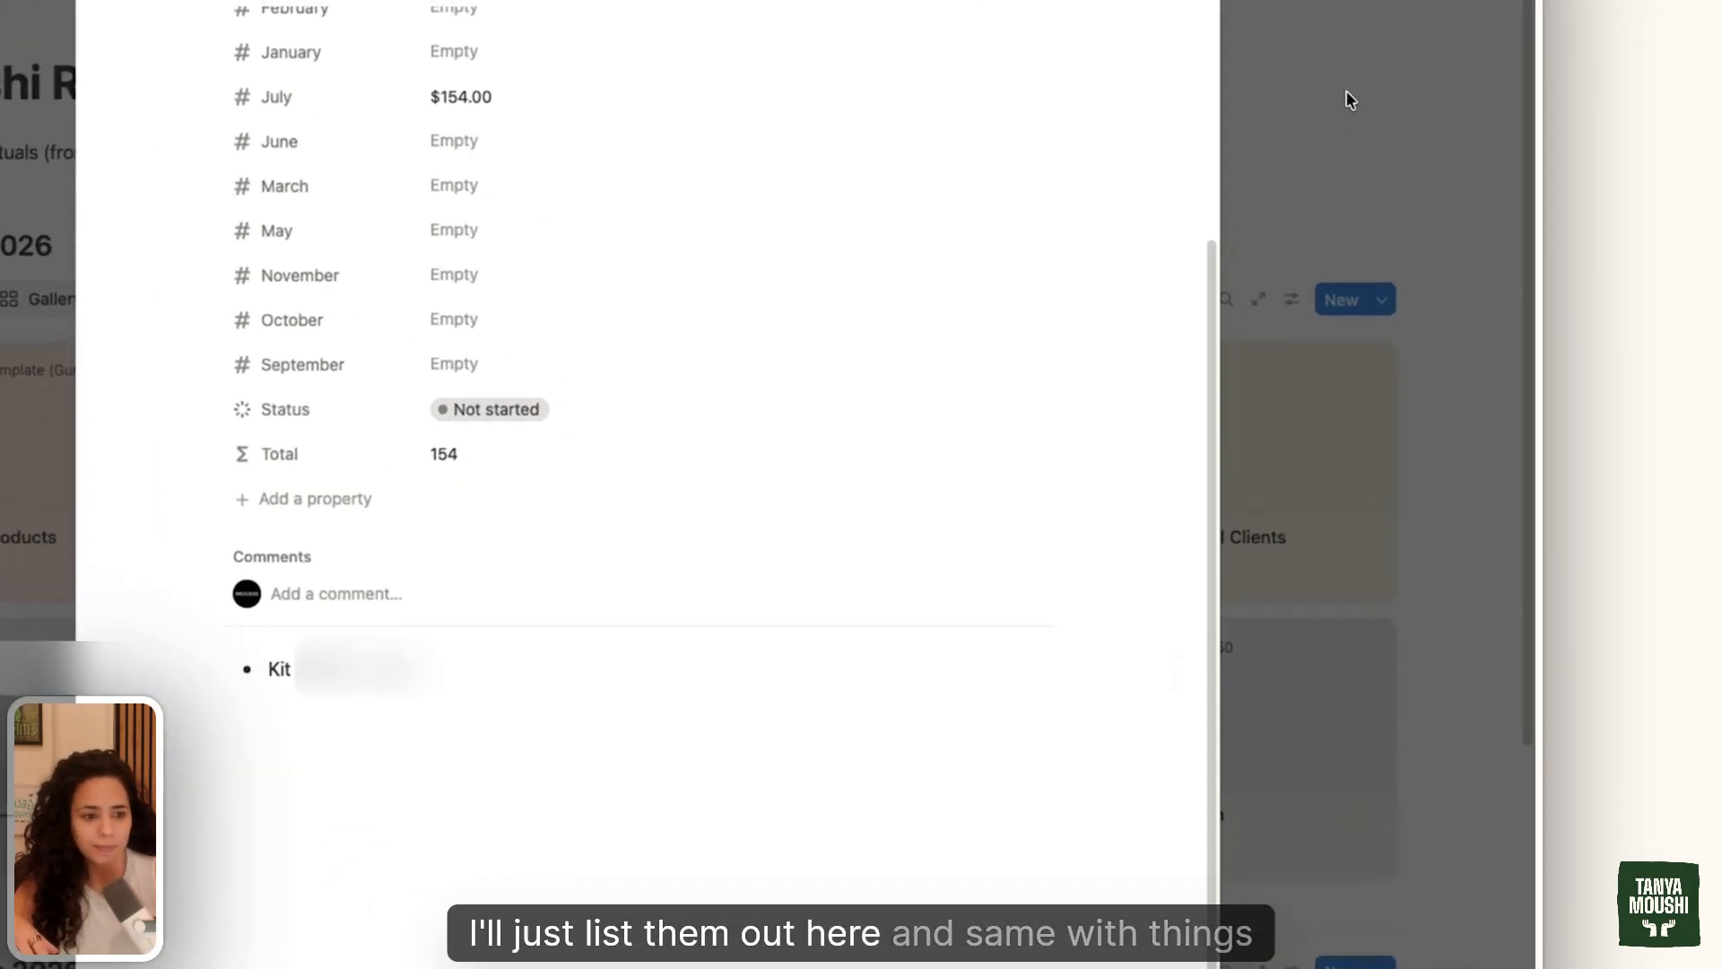
click(1345, 215)
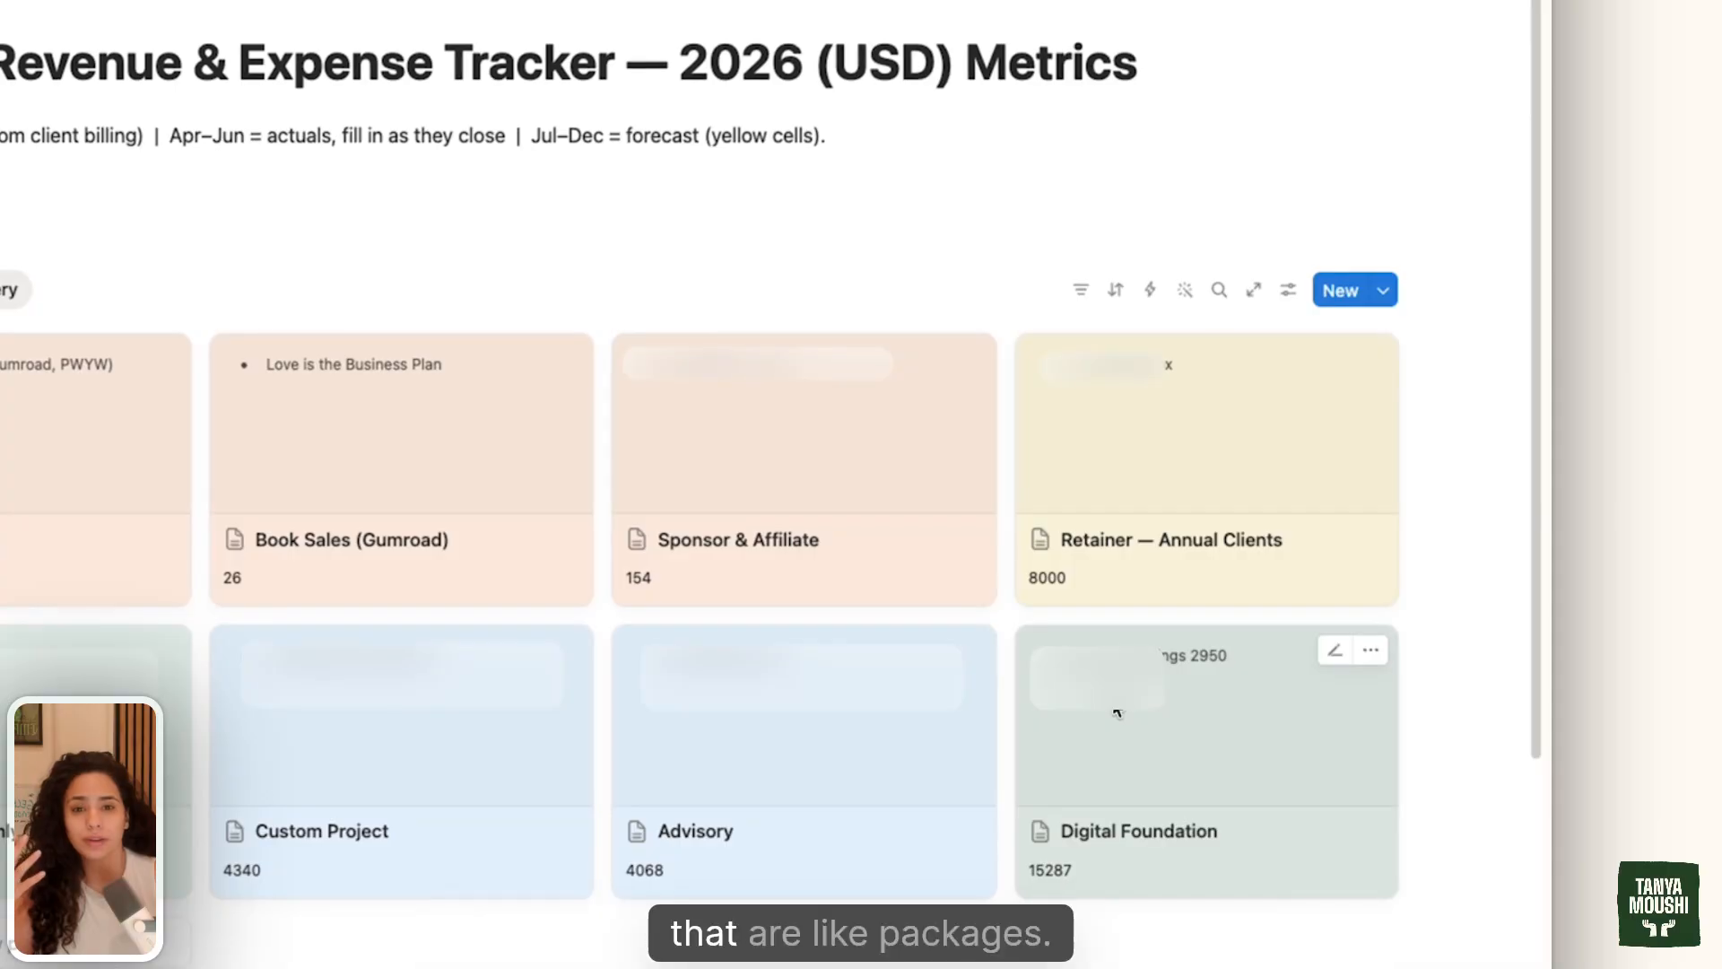
- Open the Digital Foundation card and review its monthly properties and the client list in its page body
click(1121, 703)
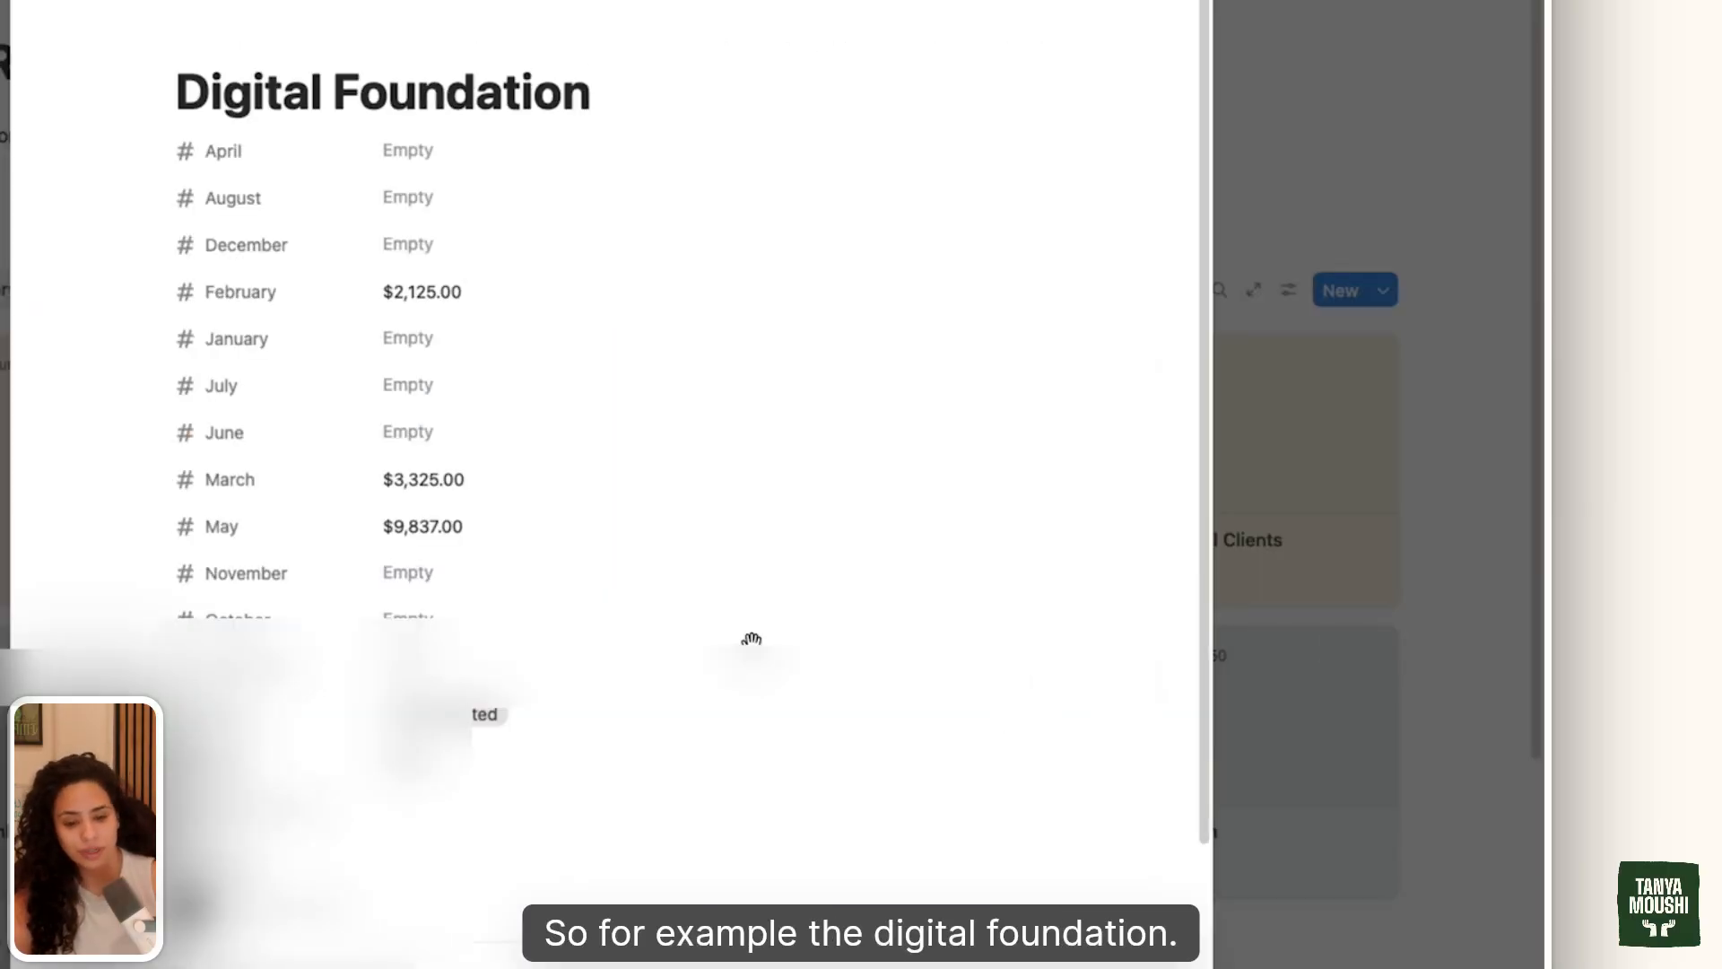
scroll(753, 640, down, 3)
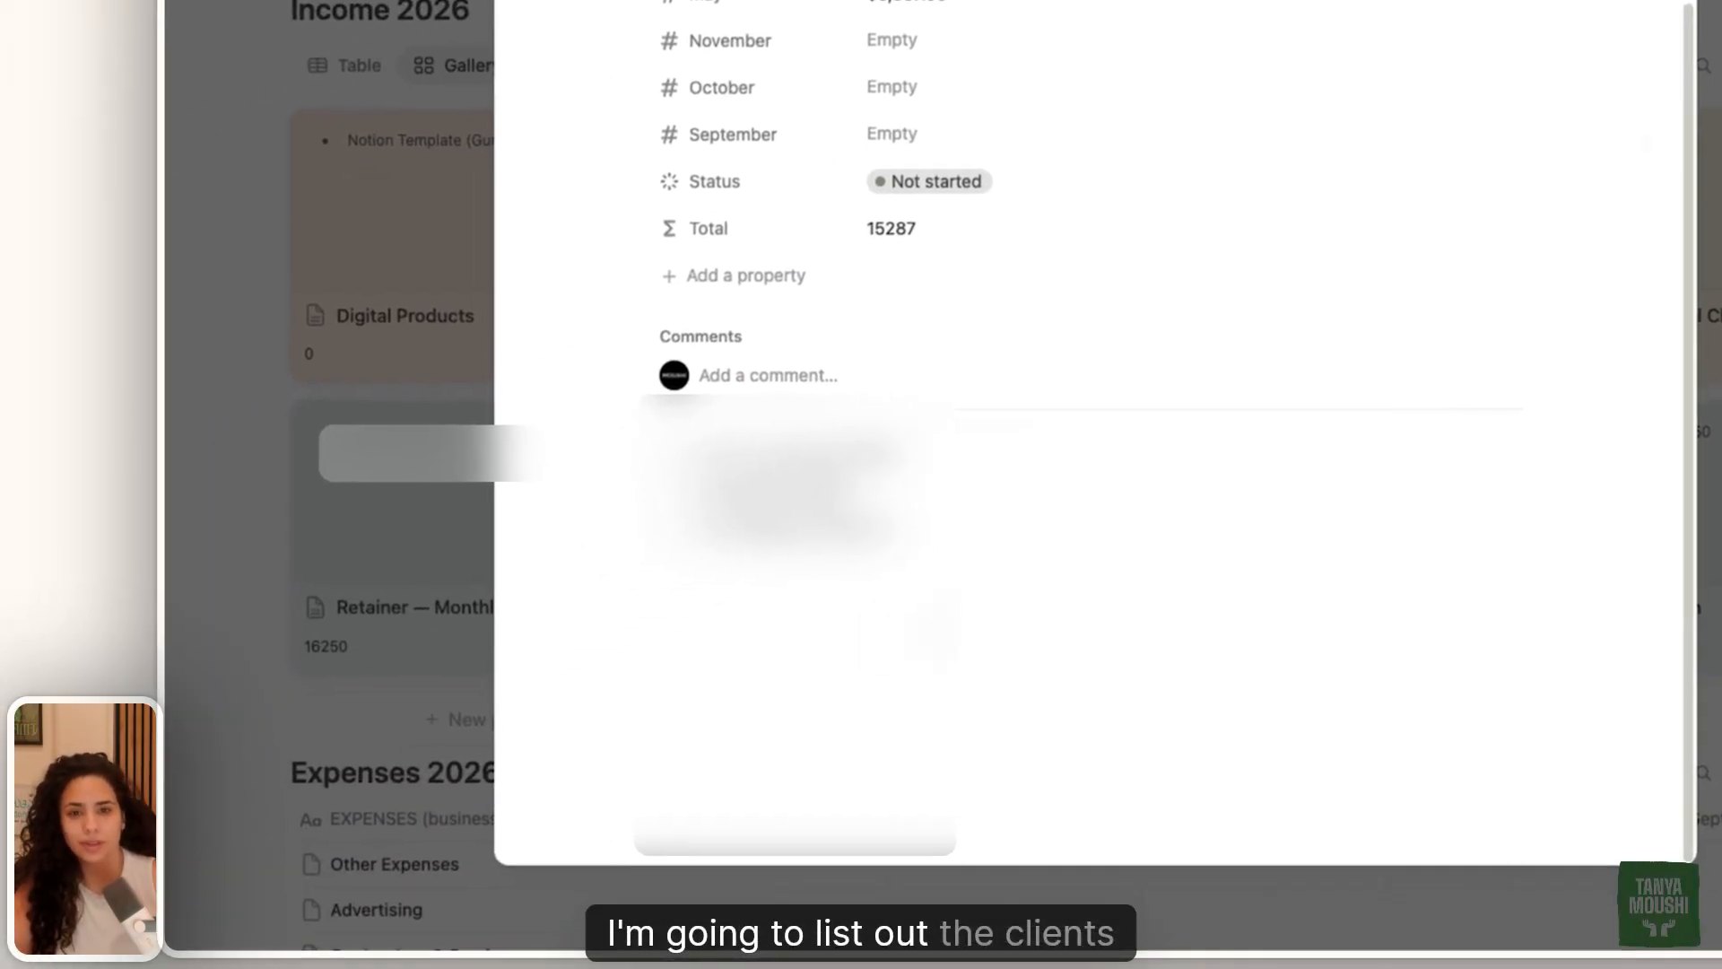
scroll(752, 640, up, 4)
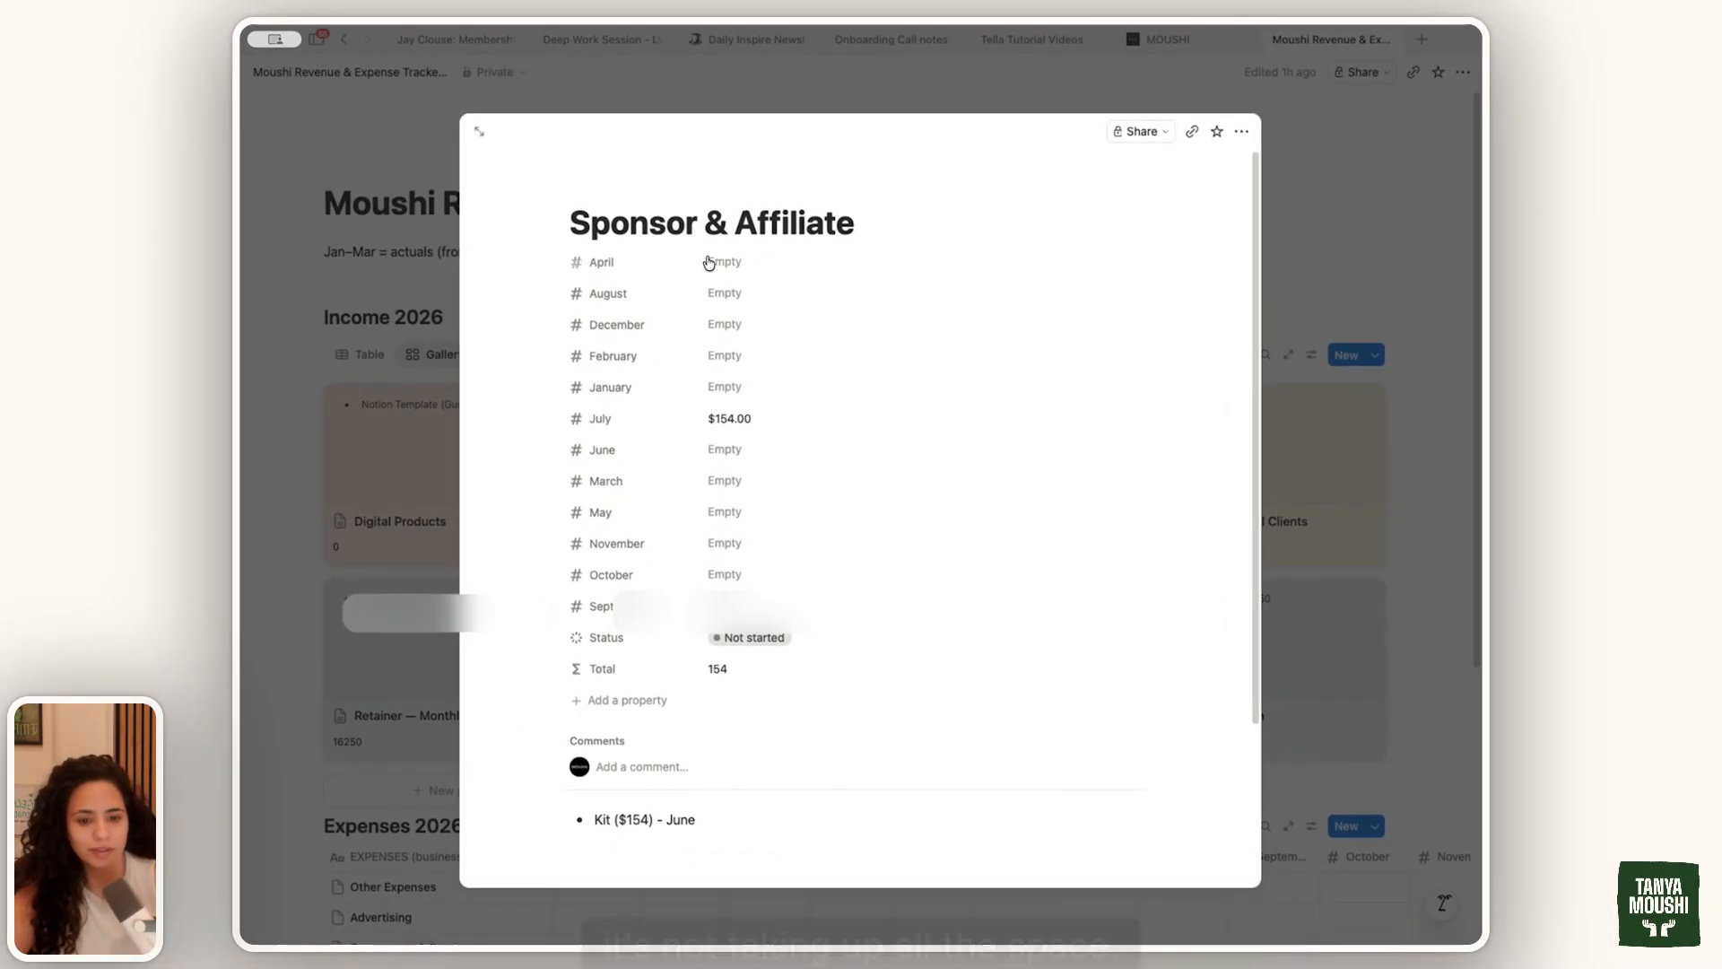
- Review the notes on the Sponsor & Affiliate page once more and return to the gallery
scroll(761, 518, down, 3)
scroll(761, 515, up, 3)
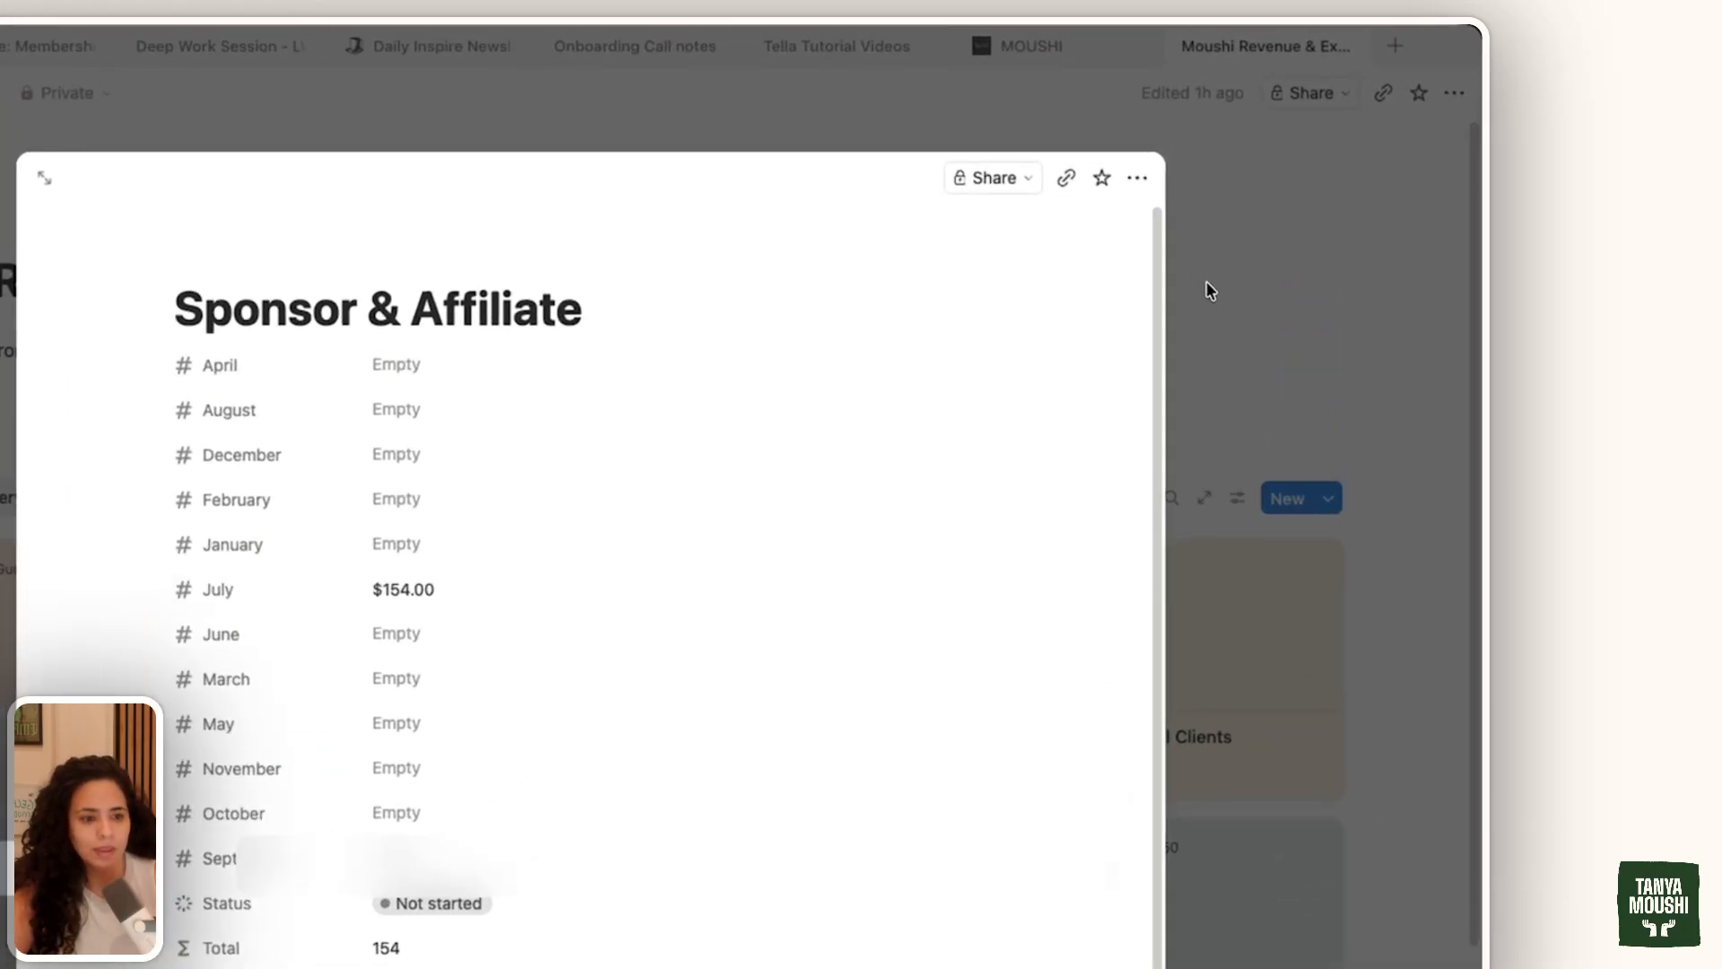
click(1291, 208)
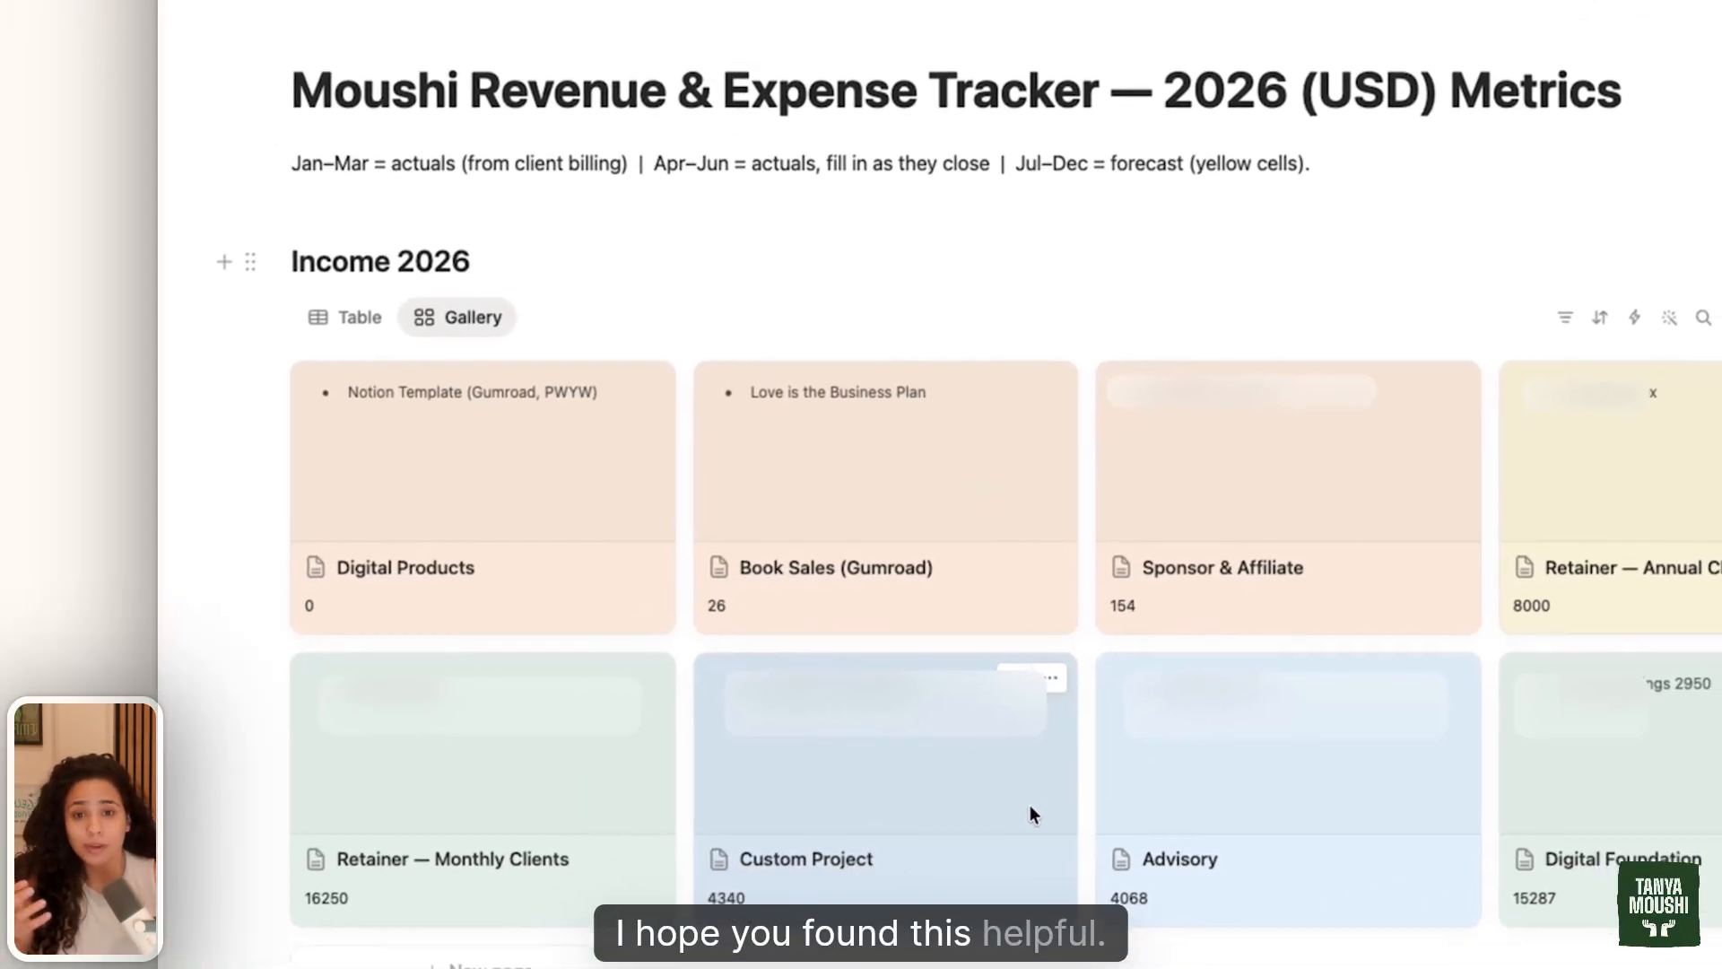